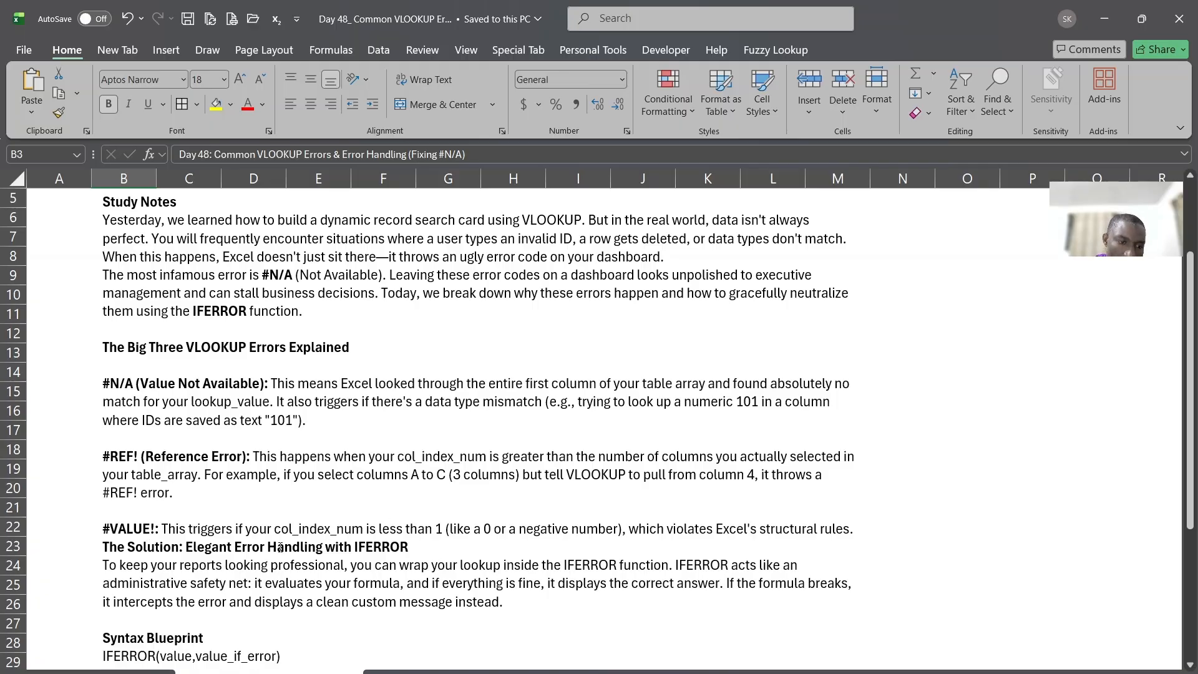
Read the study notes on the #N/A, #REF! and #VALUE! errors through to the IFERROR syntax example
{"action": "scroll", "coordinate": [280, 488], "scroll_direction": "down", "scroll_amount": 1}
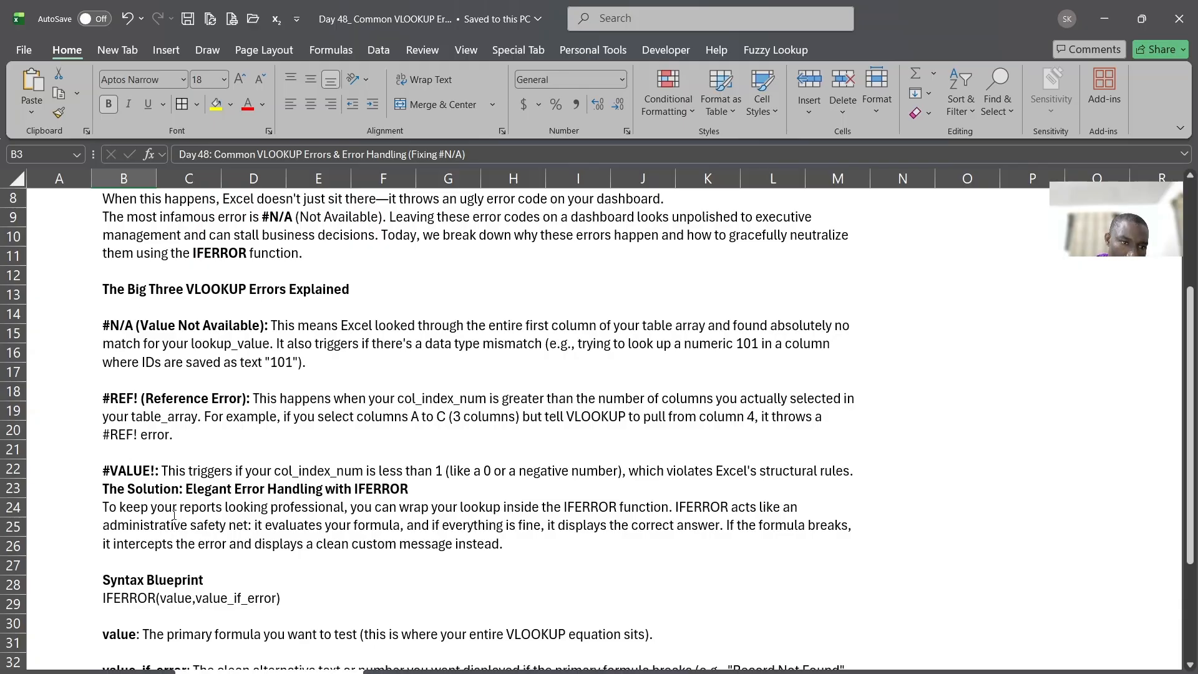
{"action": "left_click_drag", "start_coordinate": [103, 324], "coordinate": [256, 326]}
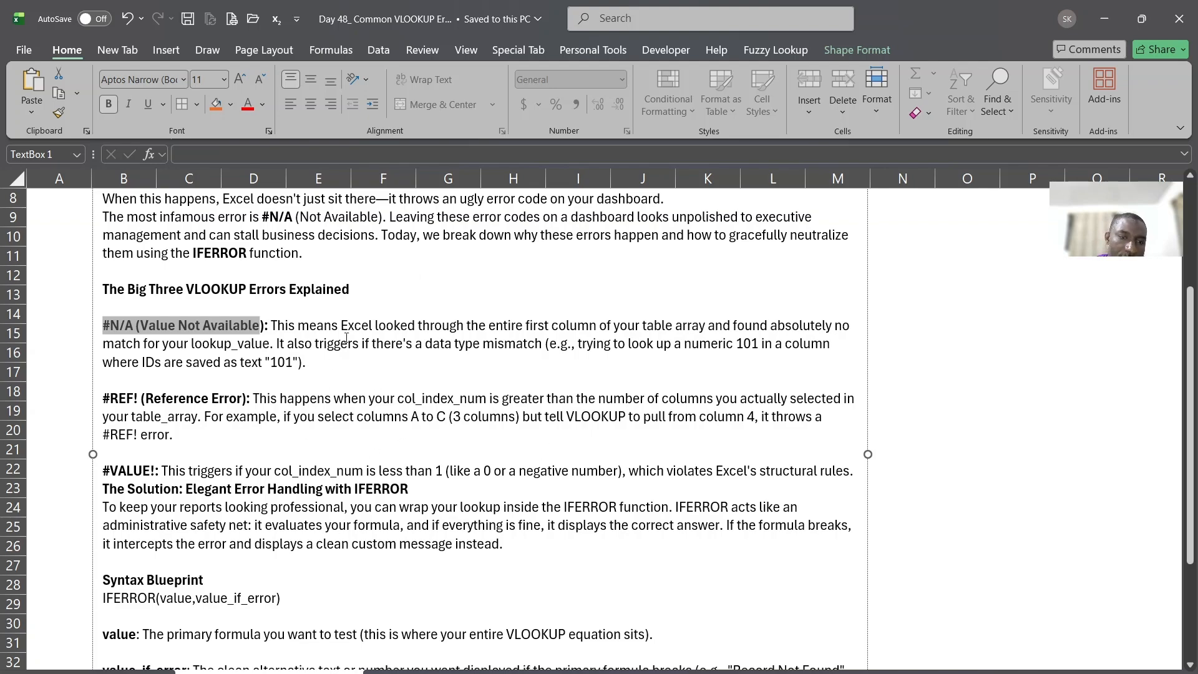
{"action": "scroll", "coordinate": [315, 433], "scroll_direction": "down", "scroll_amount": 1}
{"action": "scroll", "coordinate": [317, 423], "scroll_direction": "down", "scroll_amount": 1}
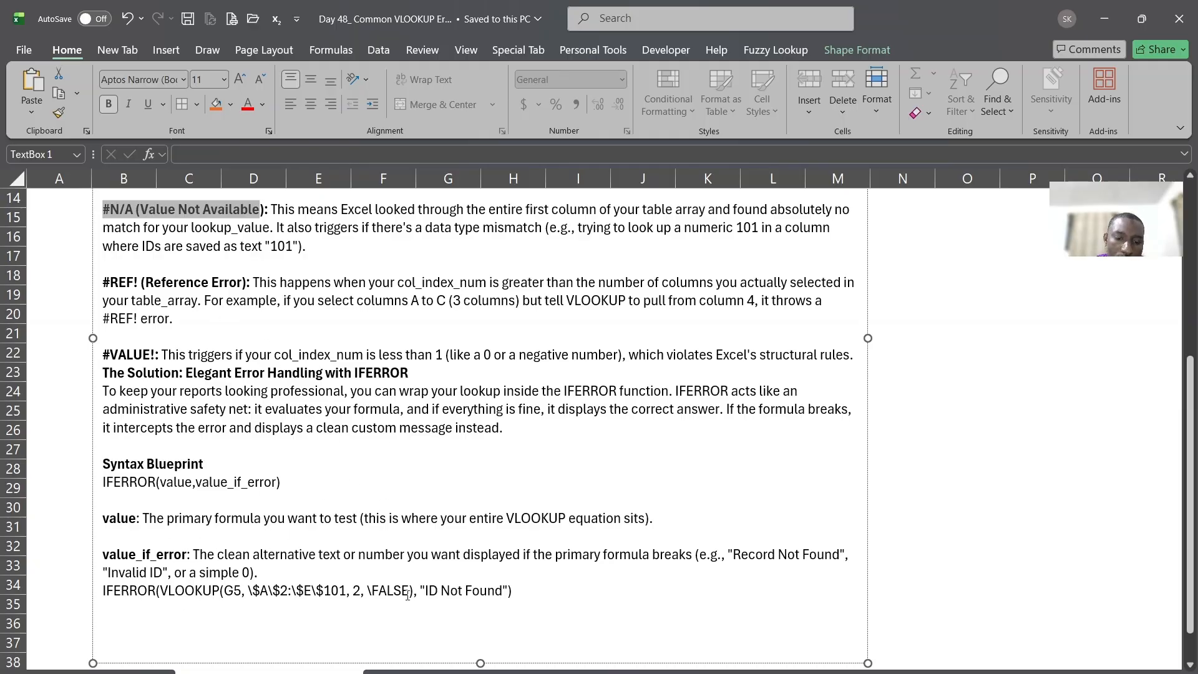
Switch to the student records sheet and move the test student ID from H10 to I9
{"action": "left_click", "coordinate": [410, 671]}
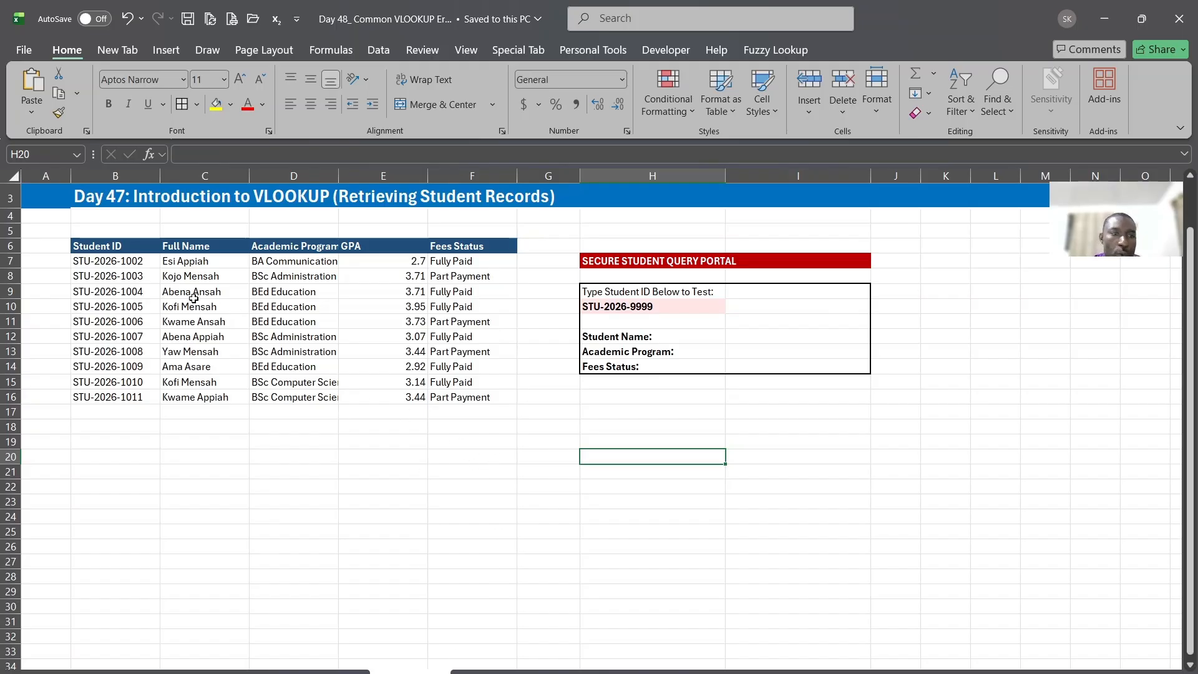
{"action": "left_click_drag", "start_coordinate": [100, 245], "coordinate": [456, 400]}
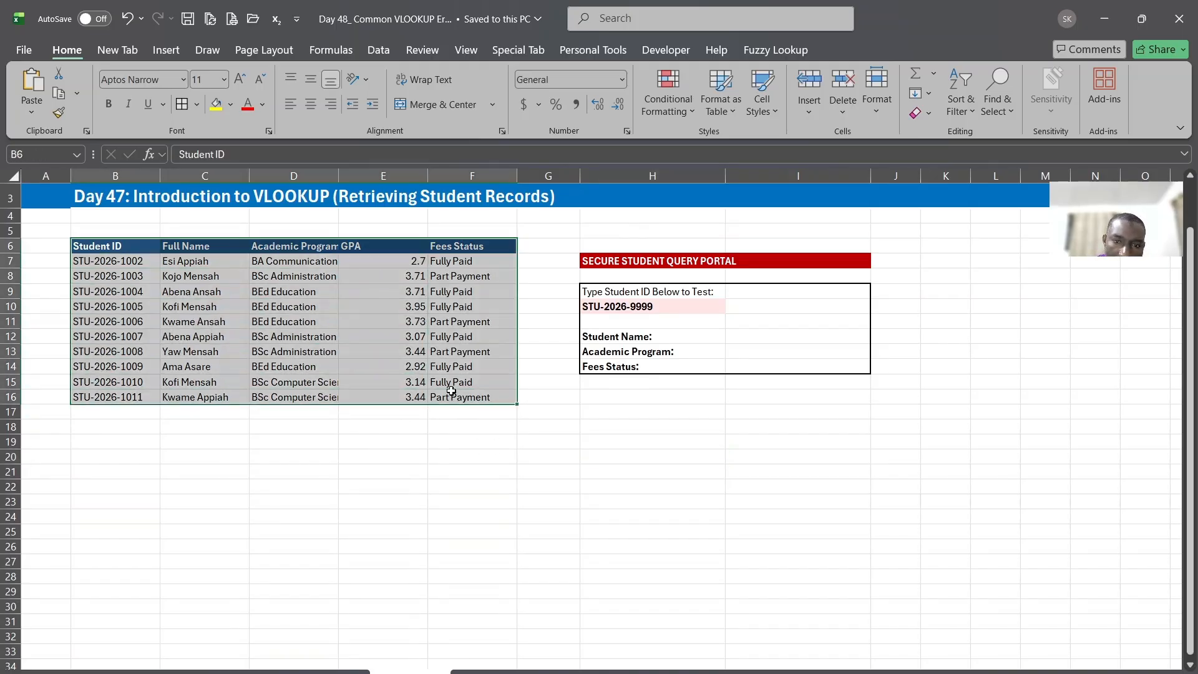
{"action": "left_click", "coordinate": [622, 310]}
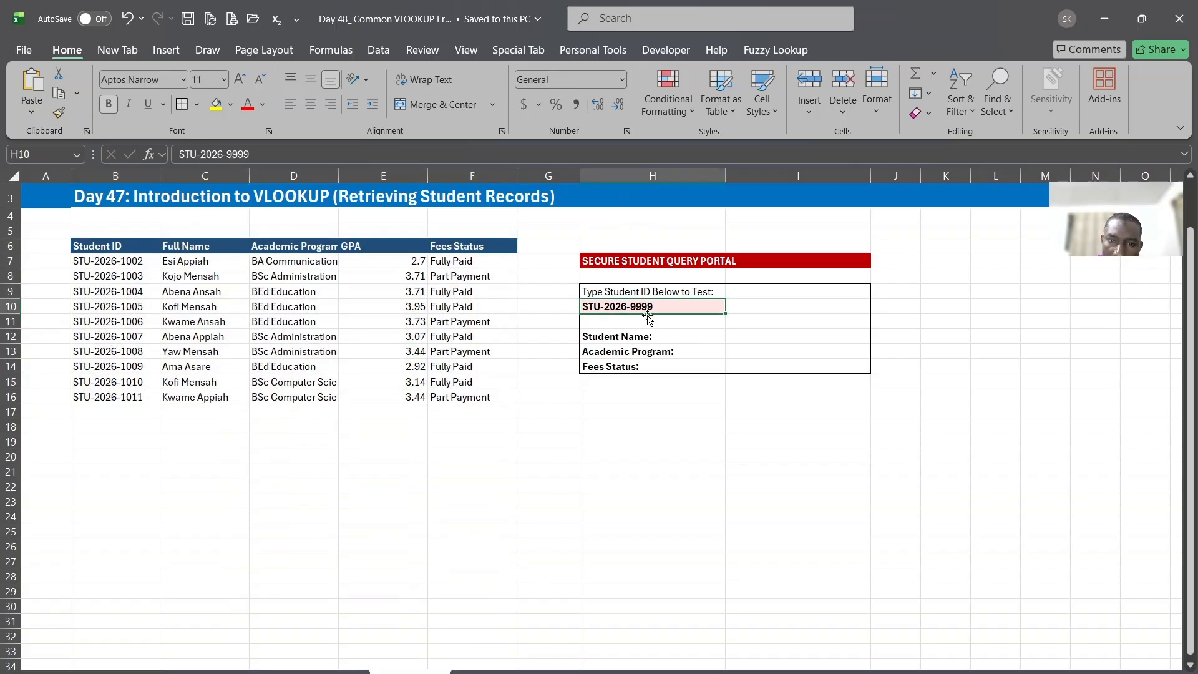
{"action": "left_click_drag", "start_coordinate": [726, 310], "coordinate": [773, 295]}
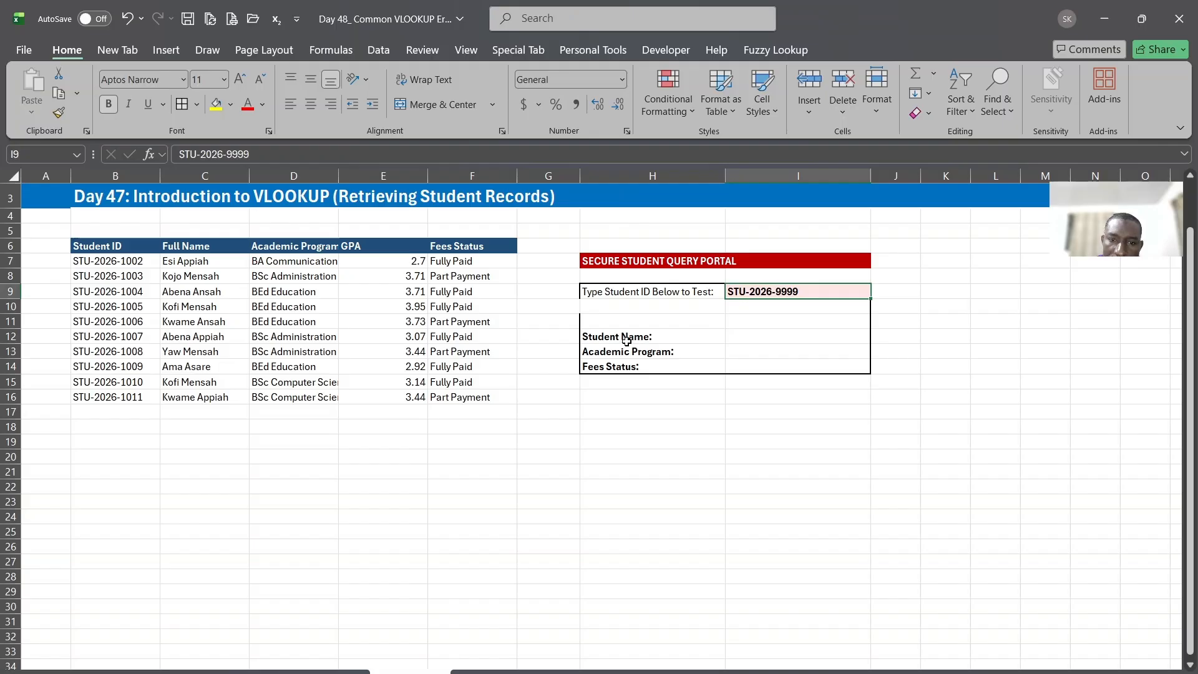
Review the Student Name, Academic Program and Fees Status rows of the query portal
{"action": "left_click_drag", "start_coordinate": [608, 340], "coordinate": [810, 339]}
{"action": "left_click_drag", "start_coordinate": [611, 354], "coordinate": [805, 350]}
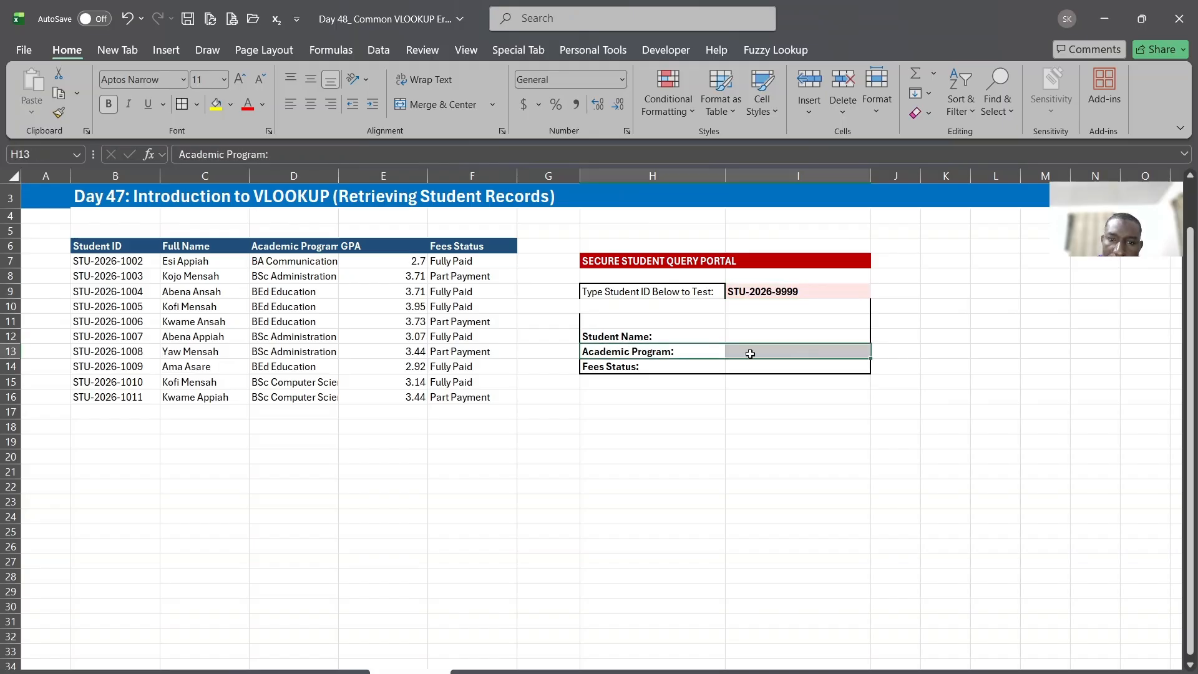
{"action": "left_click_drag", "start_coordinate": [610, 370], "coordinate": [803, 366]}
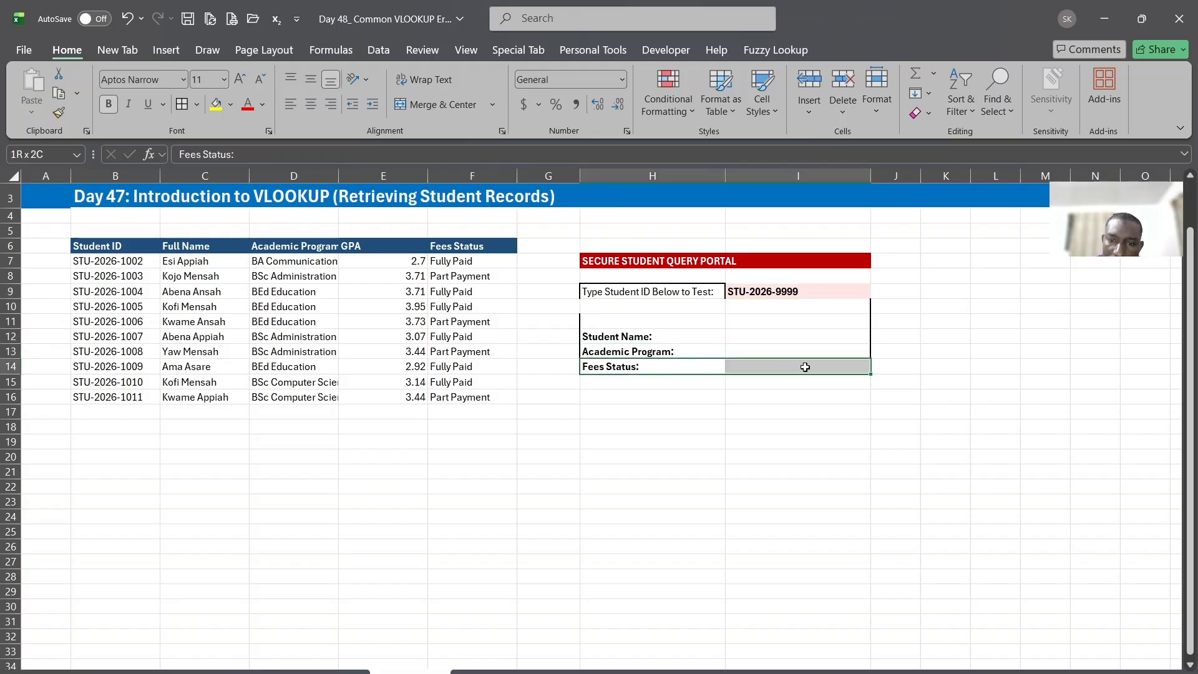
Start a VLOOKUP formula in I12 for the student name, using the test ID in I9 as the lookup value
{"action": "left_click", "coordinate": [784, 343]}
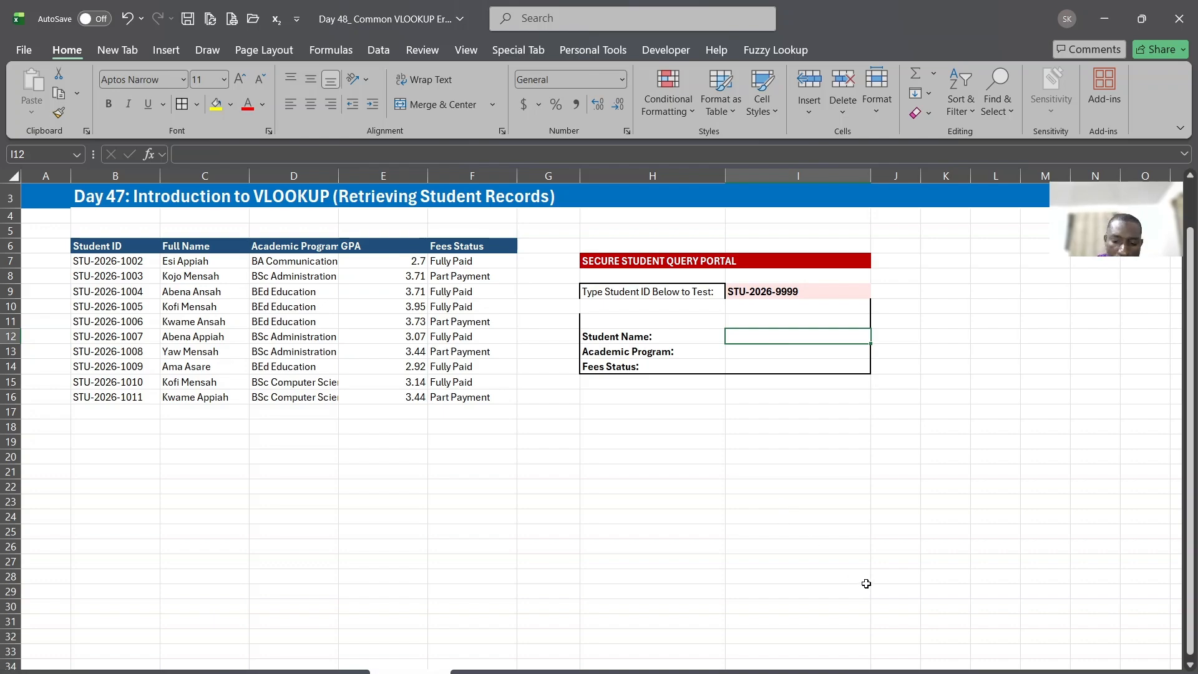
{"action": "type", "text": "=if"}
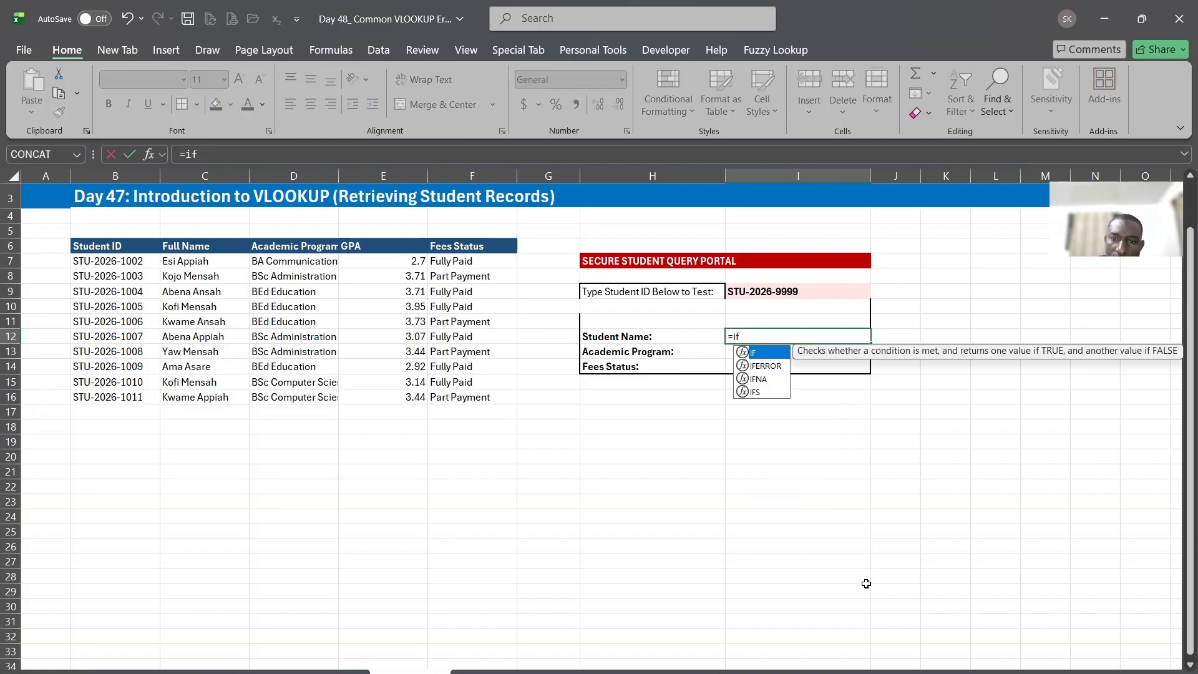
{"action": "key", "text": "BackSpace"}
{"action": "key", "text": "BackSpace"}
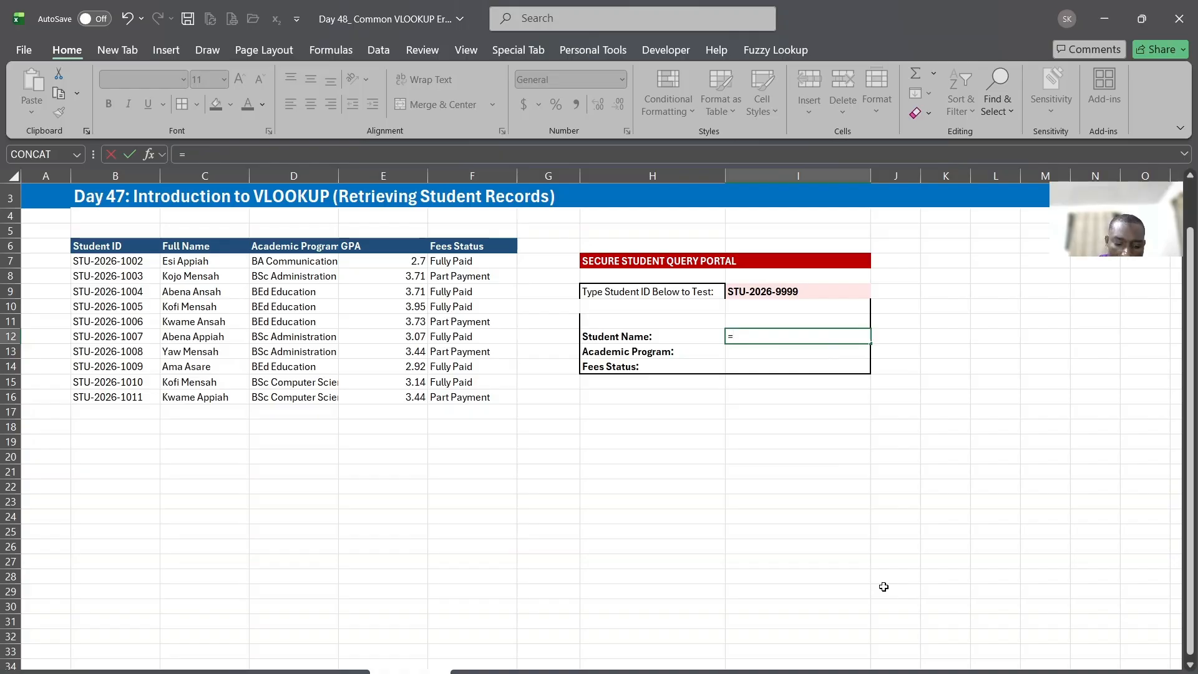
{"action": "type", "text": "vl"}
{"action": "key", "text": "Tab"}
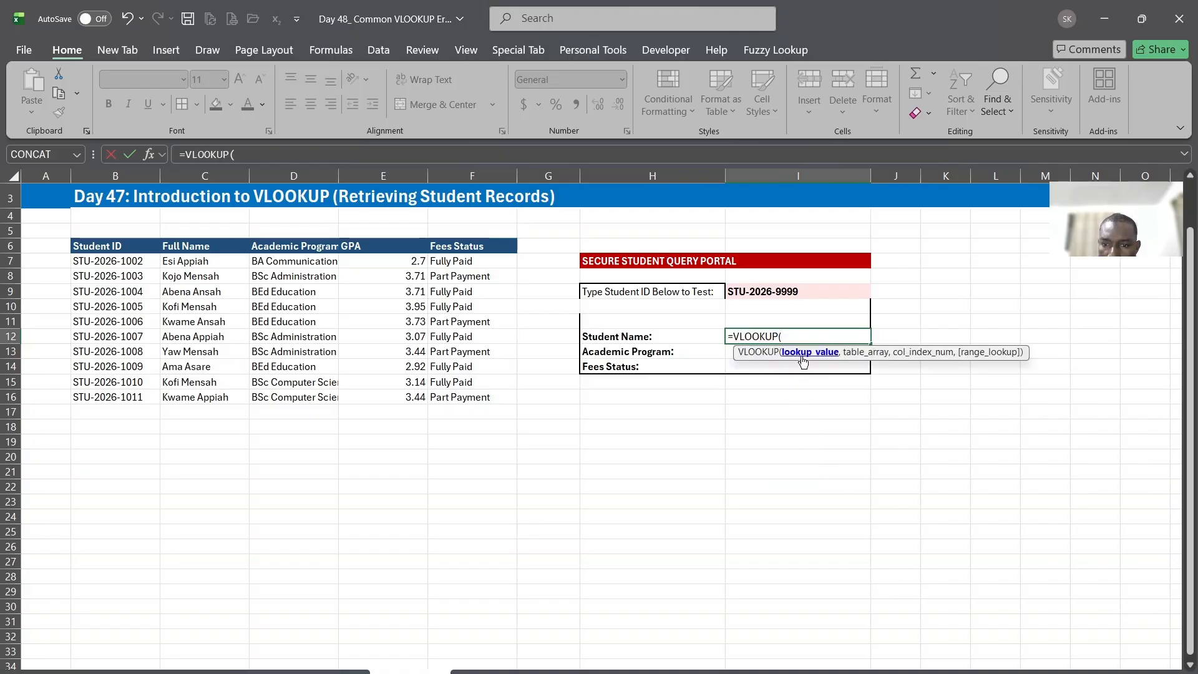
{"action": "left_click", "coordinate": [774, 291]}
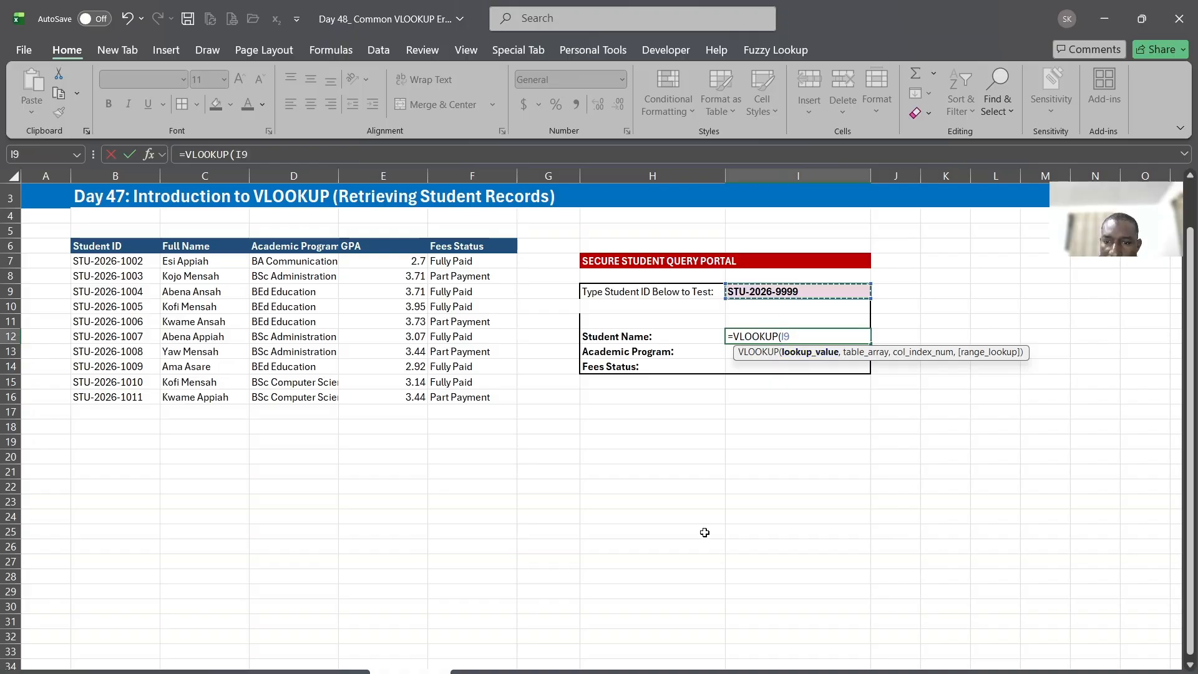
{"action": "type", "text": ","}
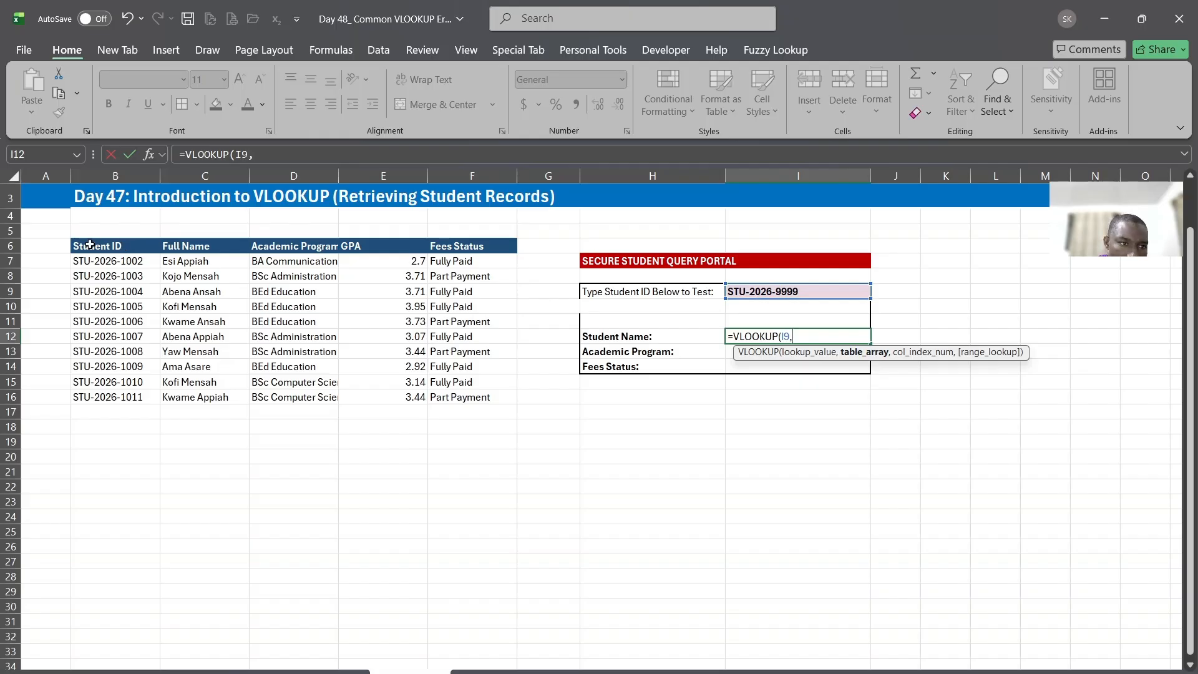
Complete the VLOOKUP in I12 with table array B6:F16, column index 2 and FALSE for an exact match
{"action": "left_click_drag", "start_coordinate": [89, 244], "coordinate": [508, 401]}
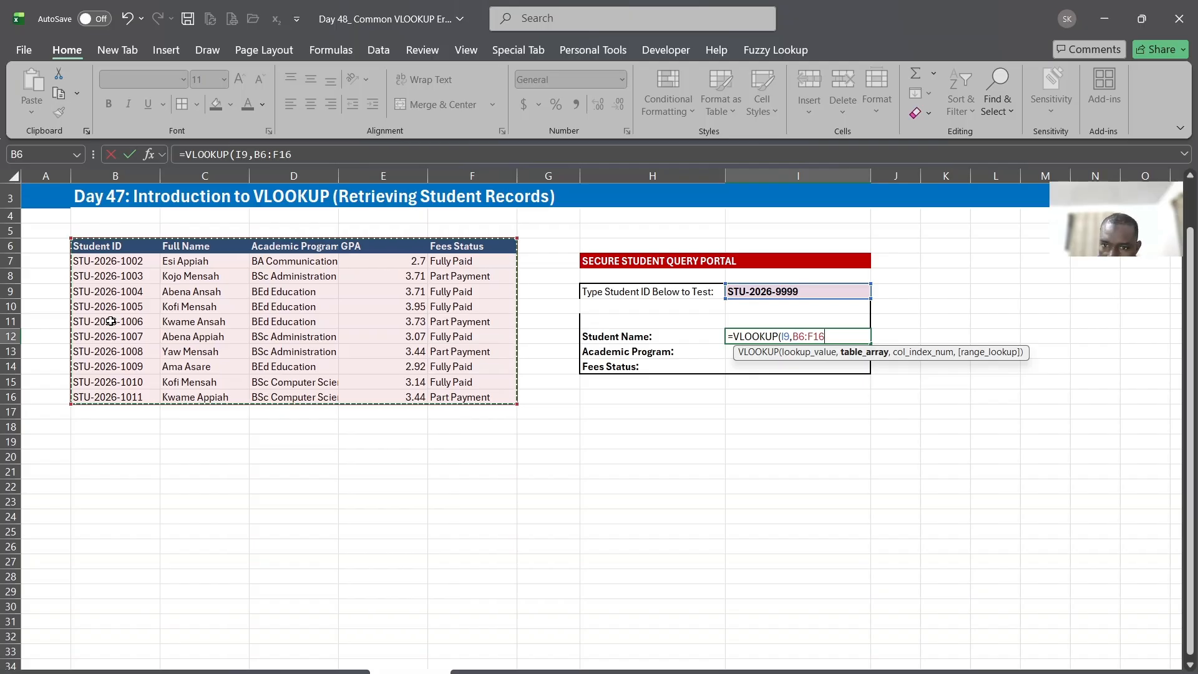
{"action": "type", "text": ",2"}
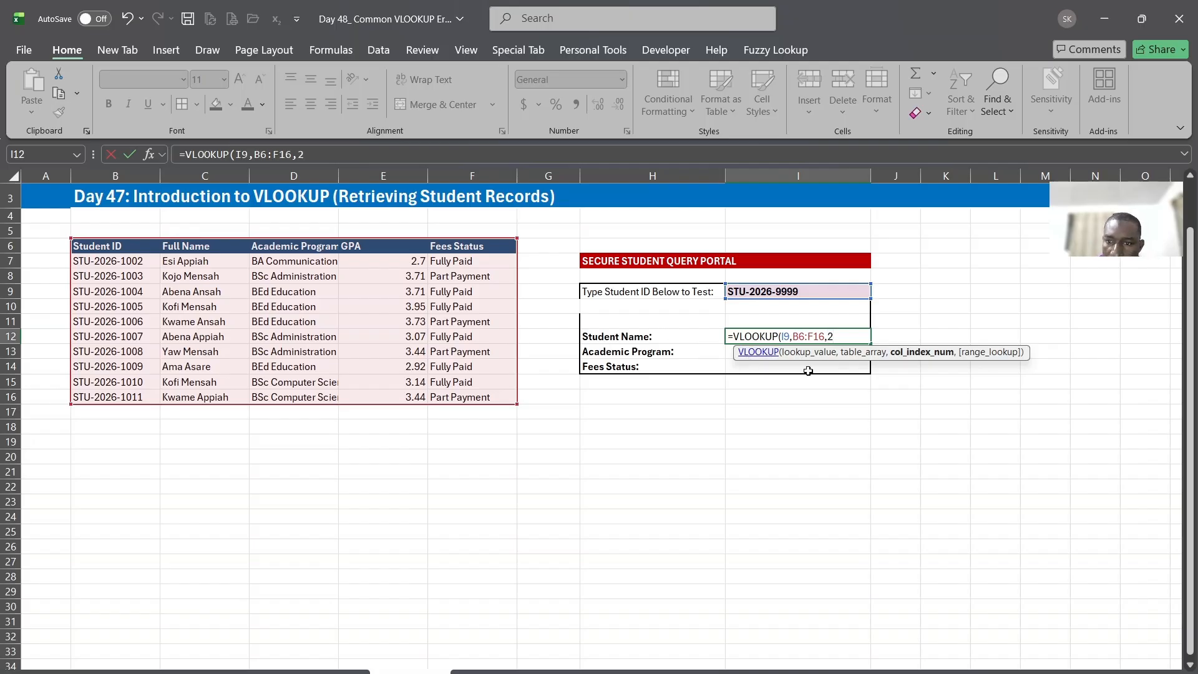
{"action": "type", "text": ","}
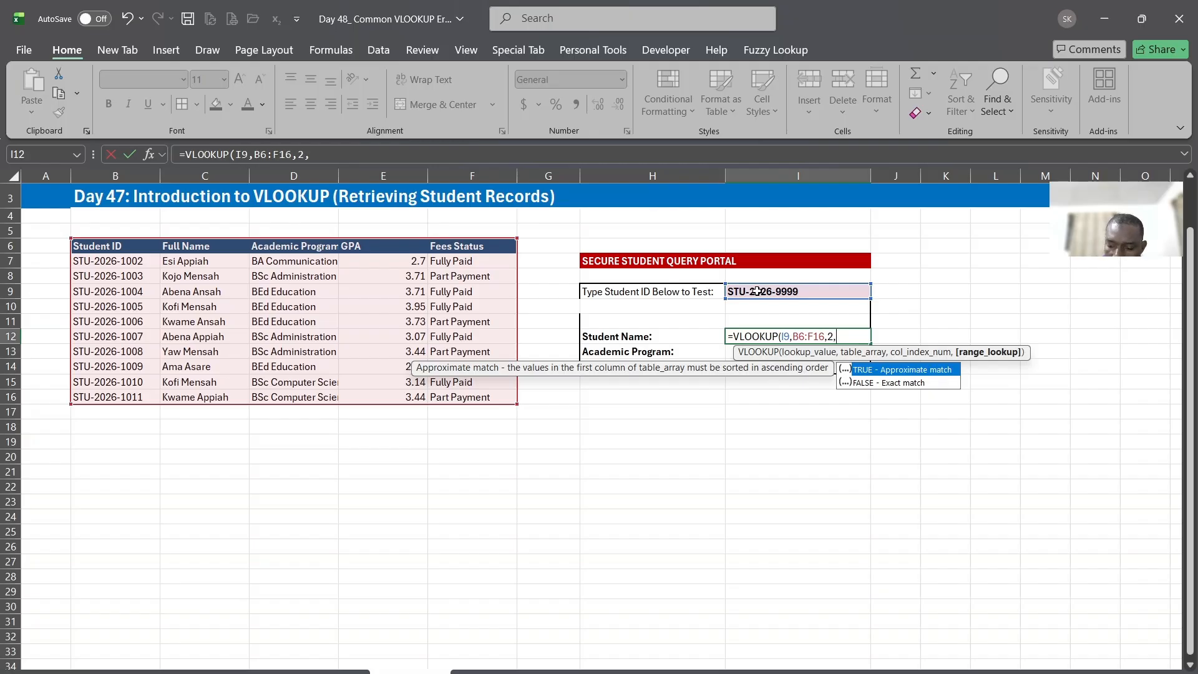
{"action": "key", "text": "Down"}
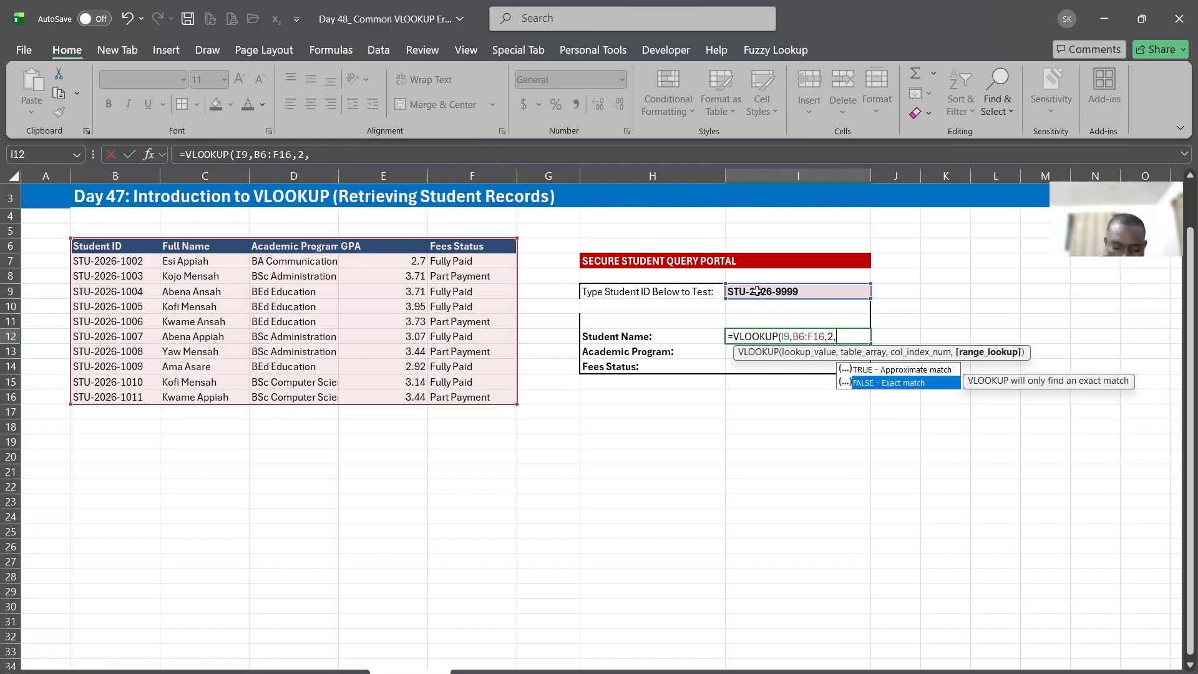
{"action": "key", "text": "Tab"}
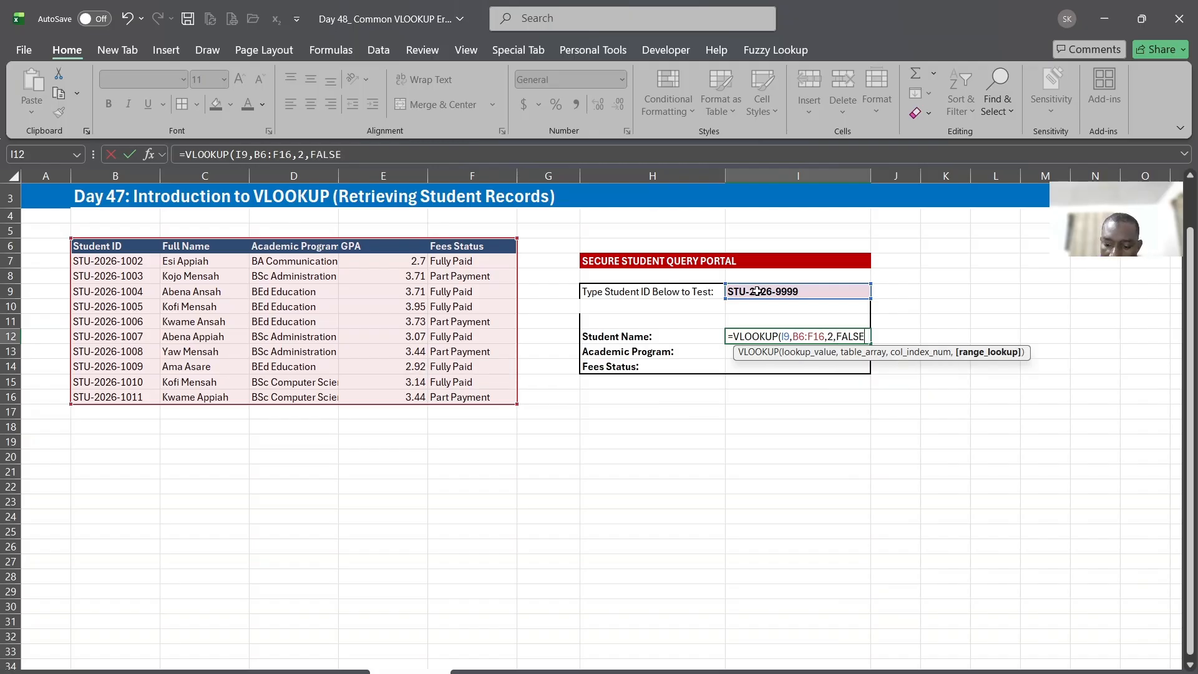
{"action": "key", "text": "Return"}
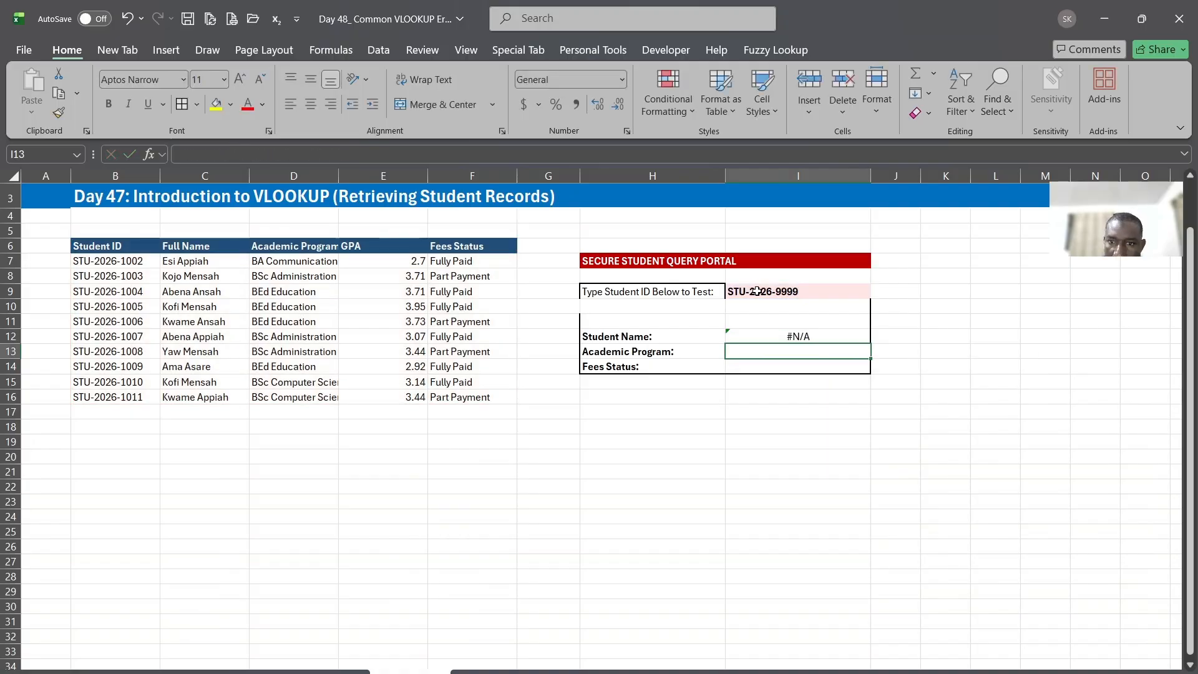
Compare the test ID in I9 with the entries in the Student ID column, B7:B16
{"action": "left_click", "coordinate": [796, 336]}
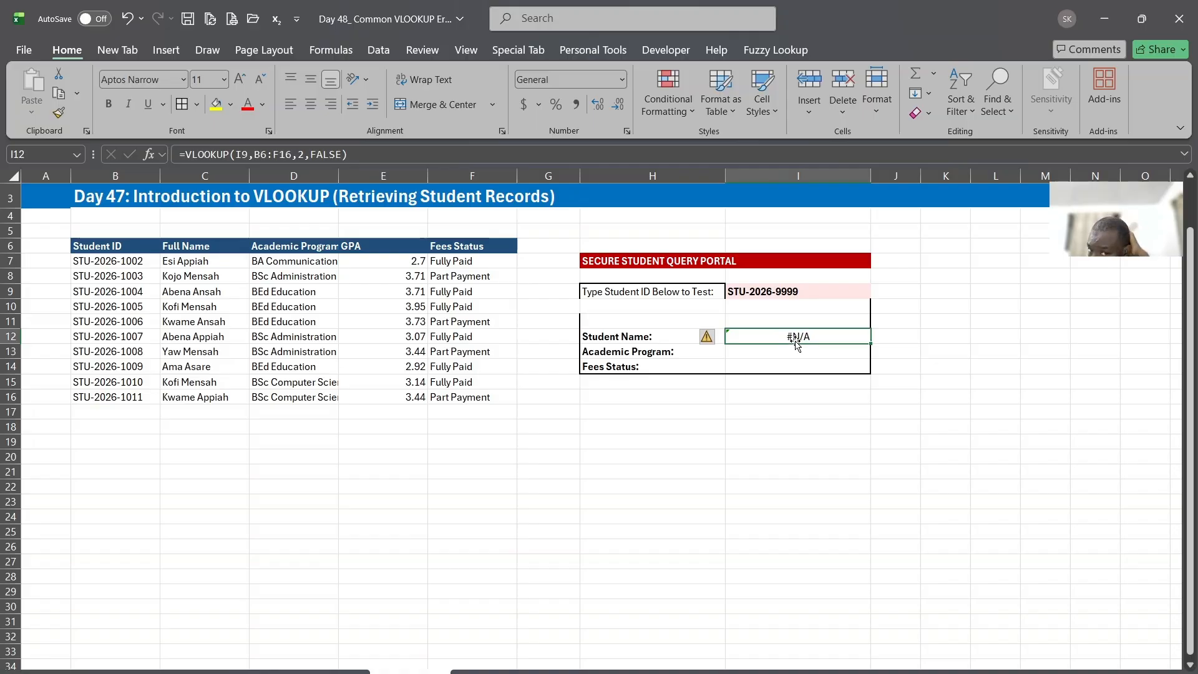
{"action": "left_click", "coordinate": [748, 291]}
{"action": "left_click_drag", "start_coordinate": [124, 260], "coordinate": [128, 398]}
{"action": "left_click", "coordinate": [775, 294]}
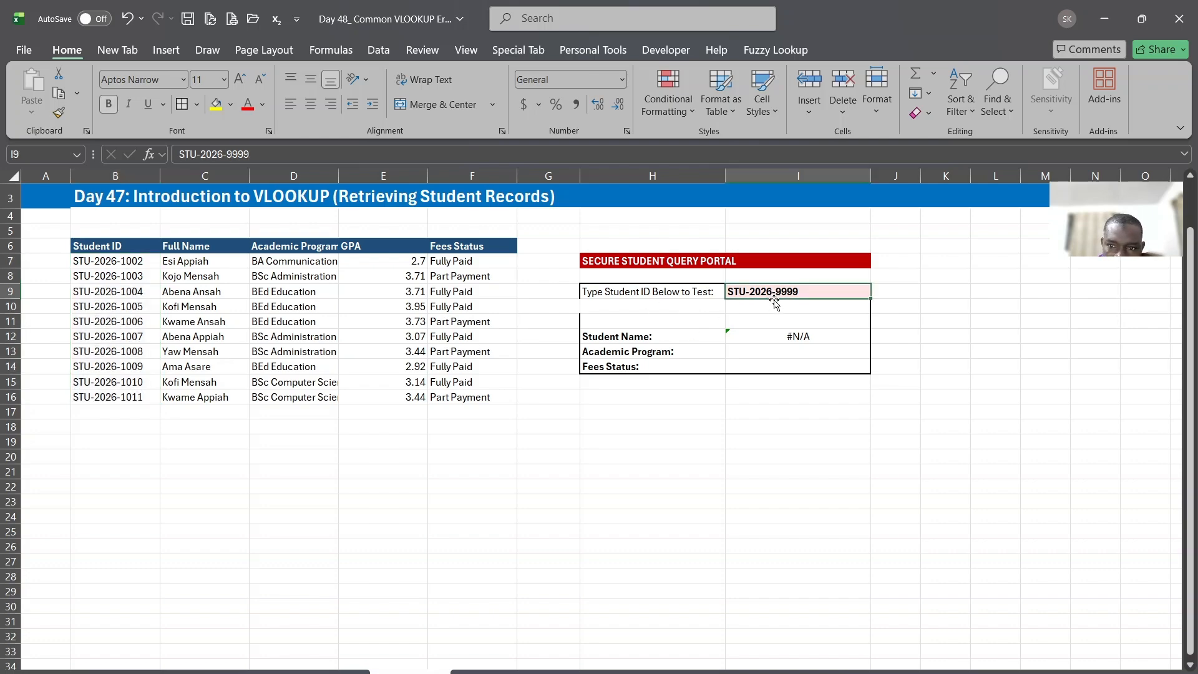
{"action": "left_click_drag", "start_coordinate": [139, 266], "coordinate": [138, 403]}
{"action": "left_click", "coordinate": [138, 403]}
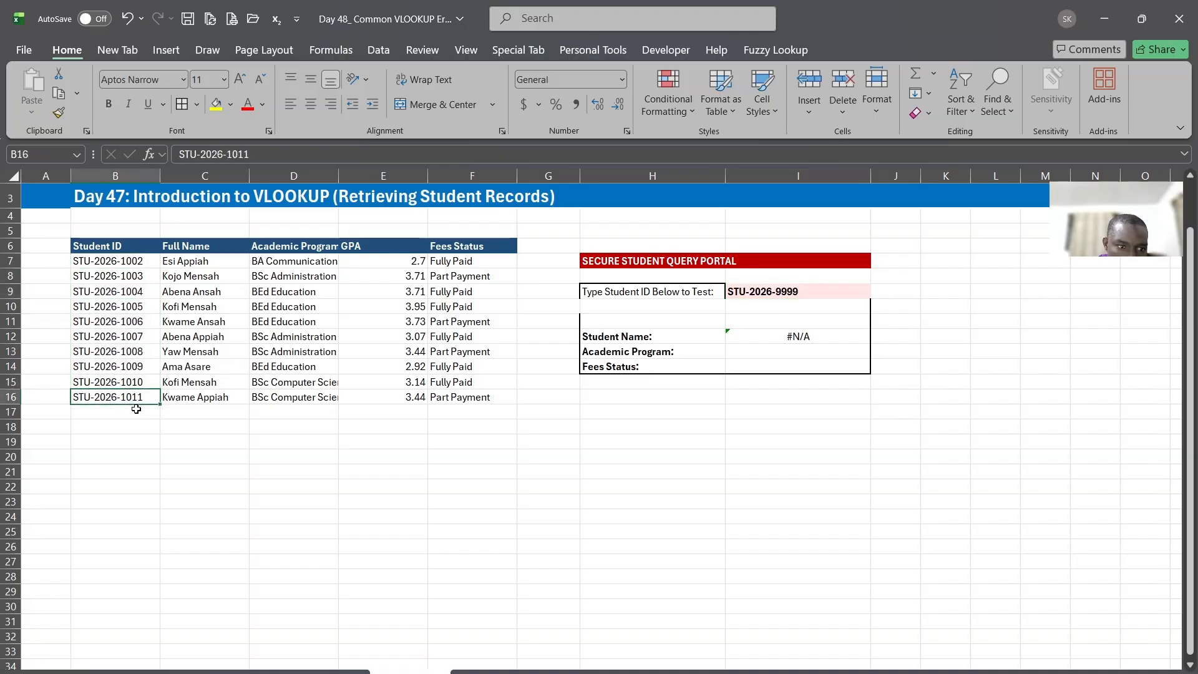
{"action": "left_click", "coordinate": [788, 292]}
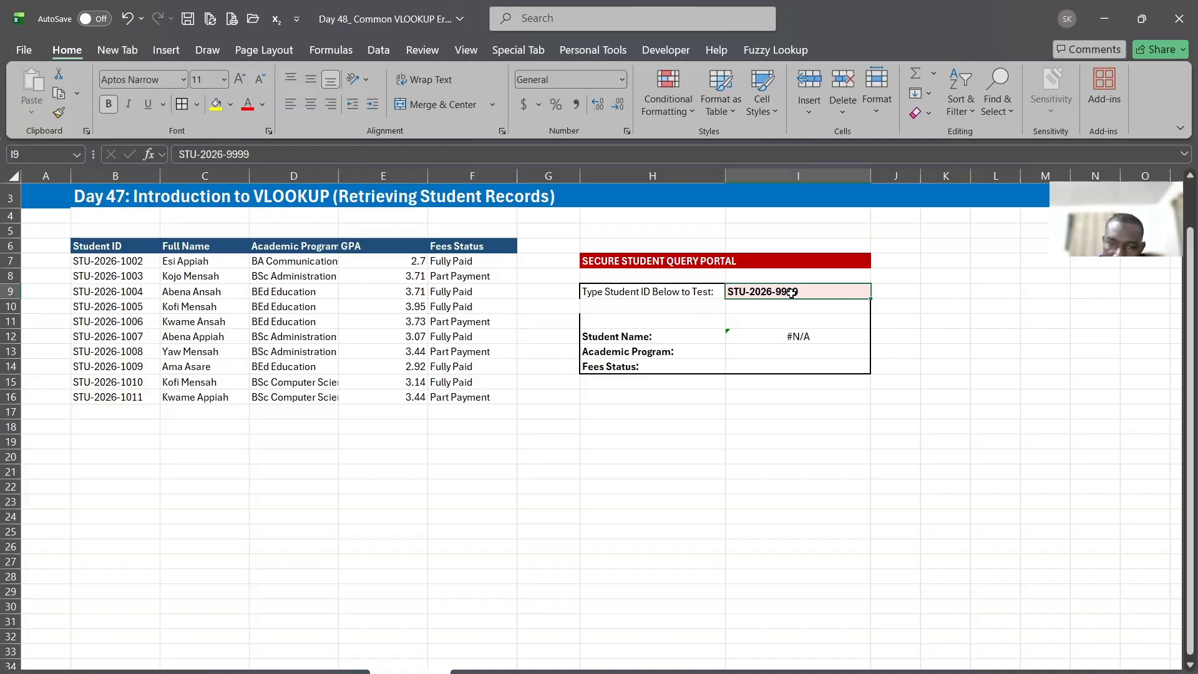
Inspect the VLOOKUP formula in I12 and its referenced ranges without changing it
{"action": "left_click", "coordinate": [789, 335]}
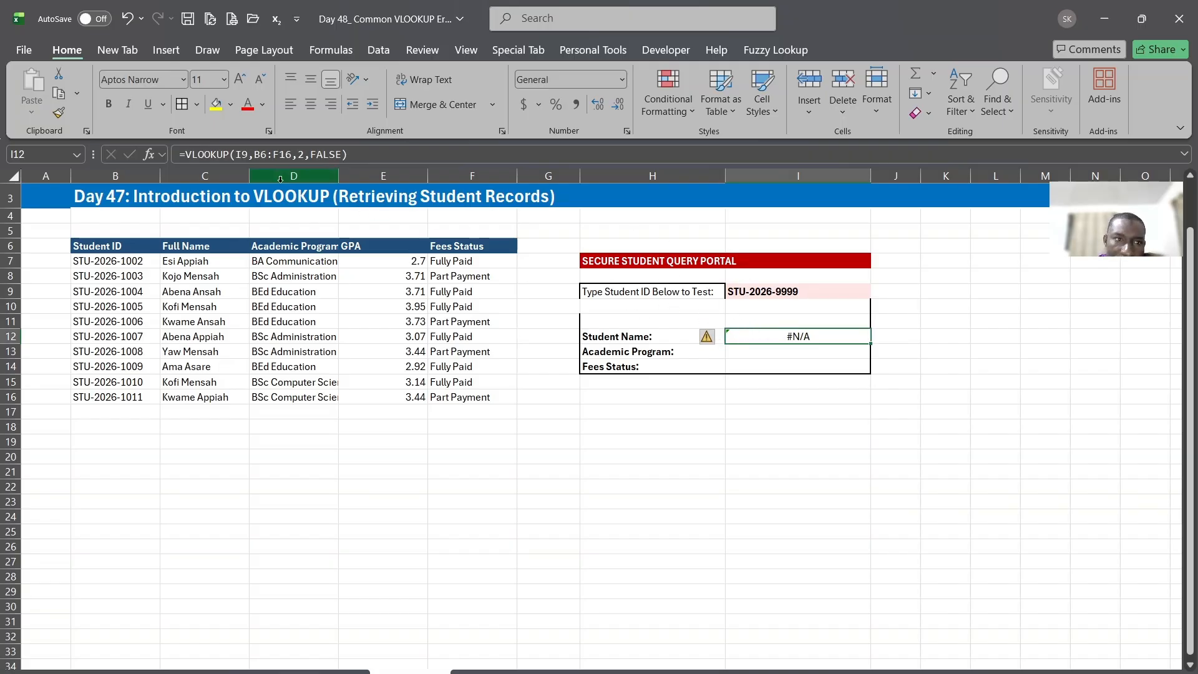
{"action": "double_click", "coordinate": [779, 338]}
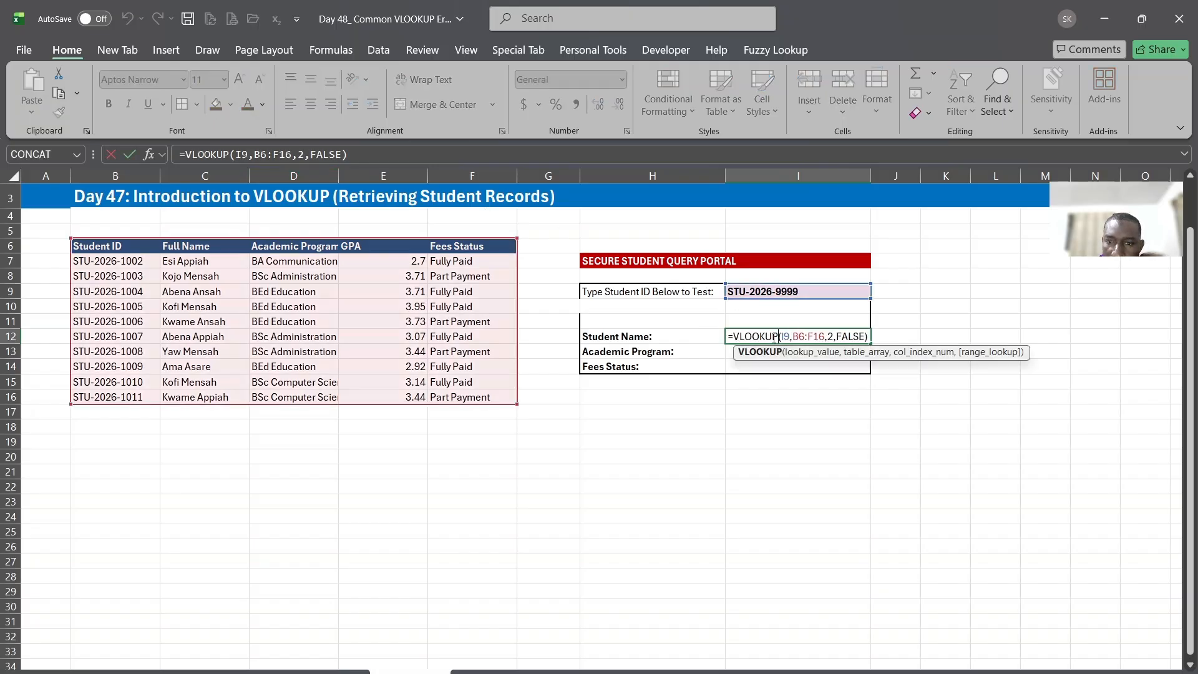
{"action": "key", "text": "Escape"}
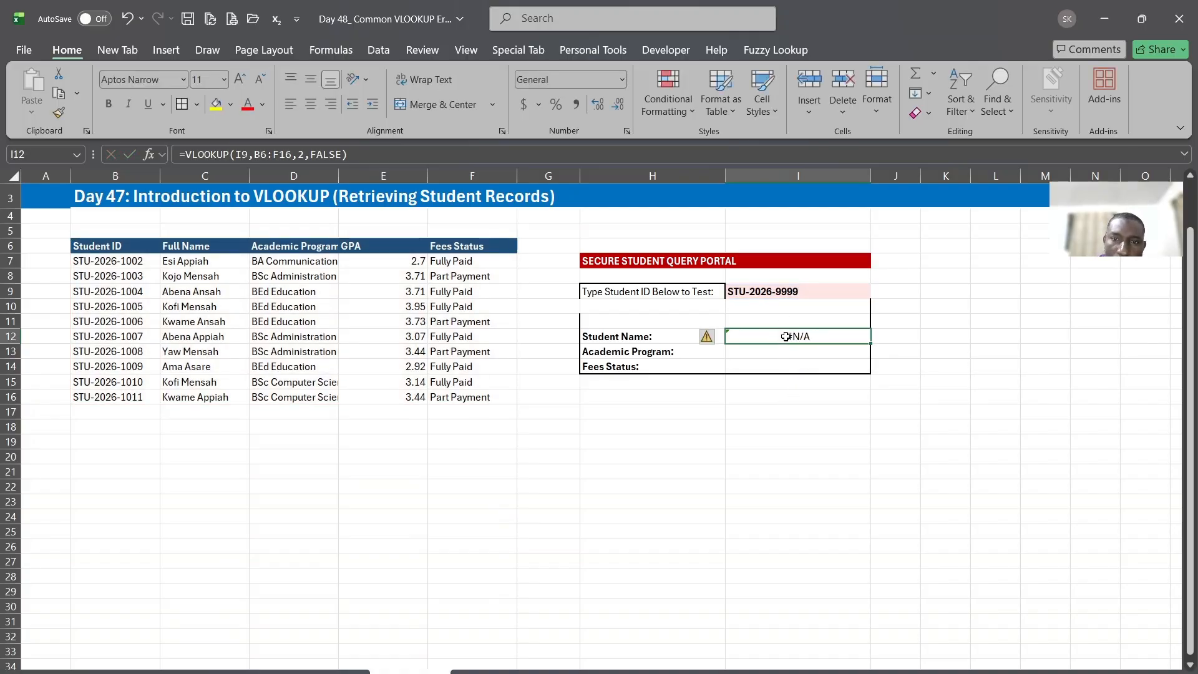
{"action": "left_click", "coordinate": [635, 153]}
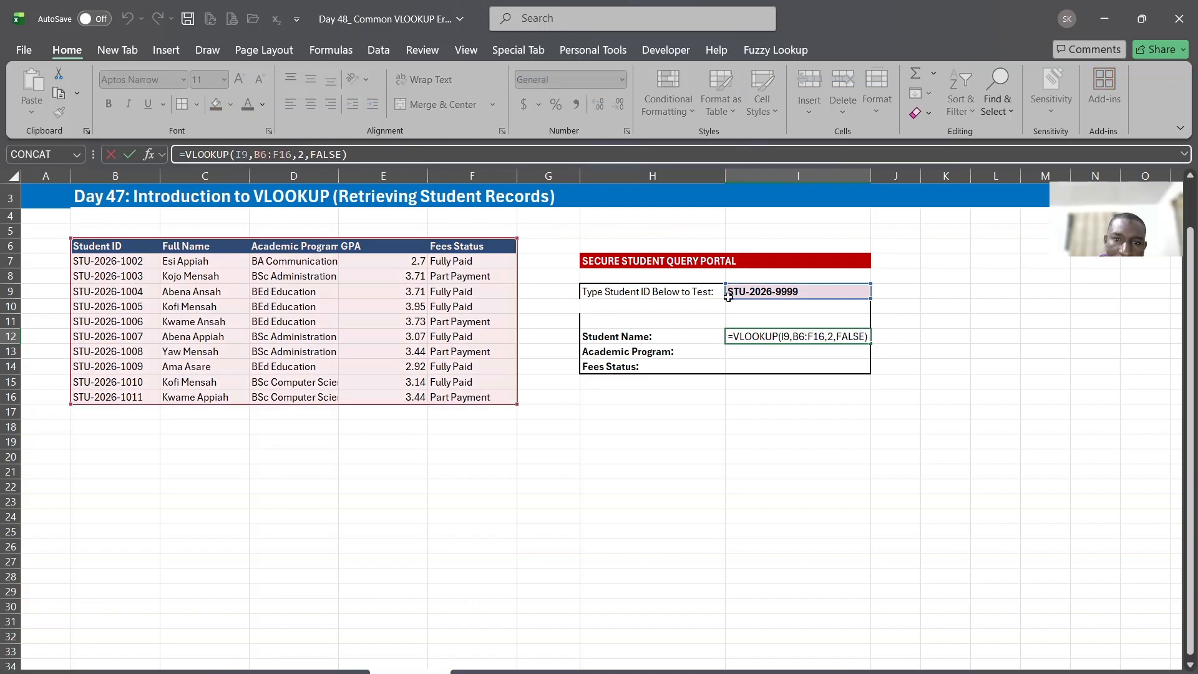
{"action": "left_click", "coordinate": [776, 339]}
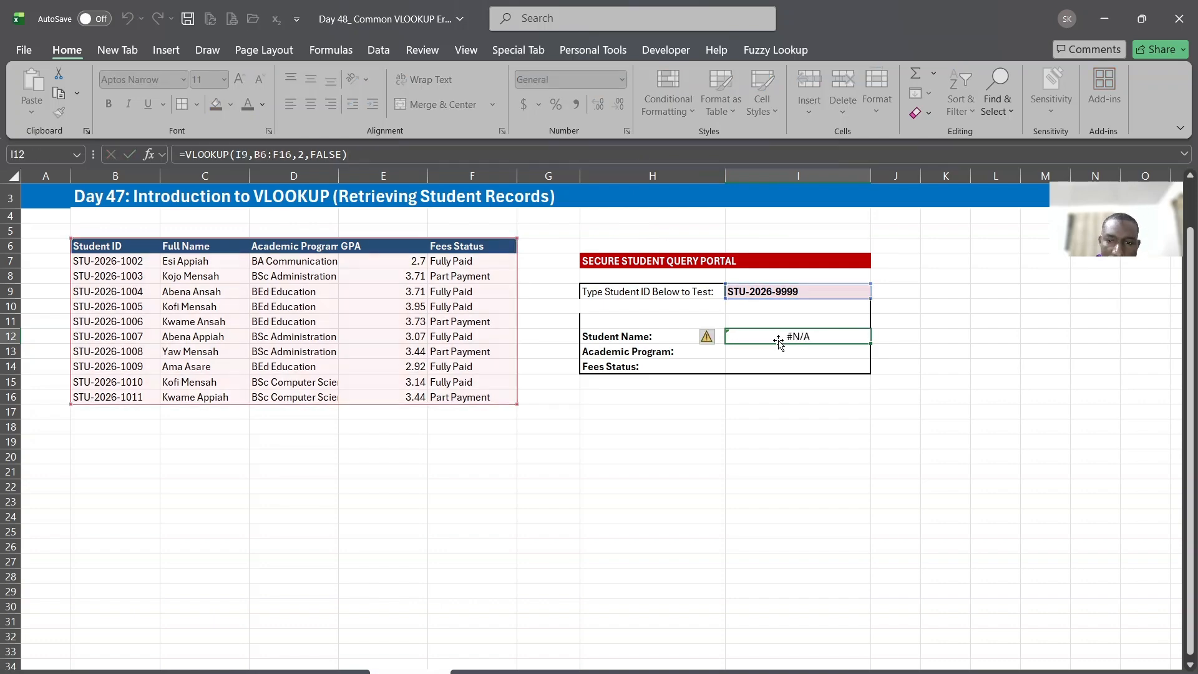
Wrap the existing VLOOKUP in I12 in an IFERROR function, keeping the lookup as its value argument
{"action": "left_click", "coordinate": [367, 154]}
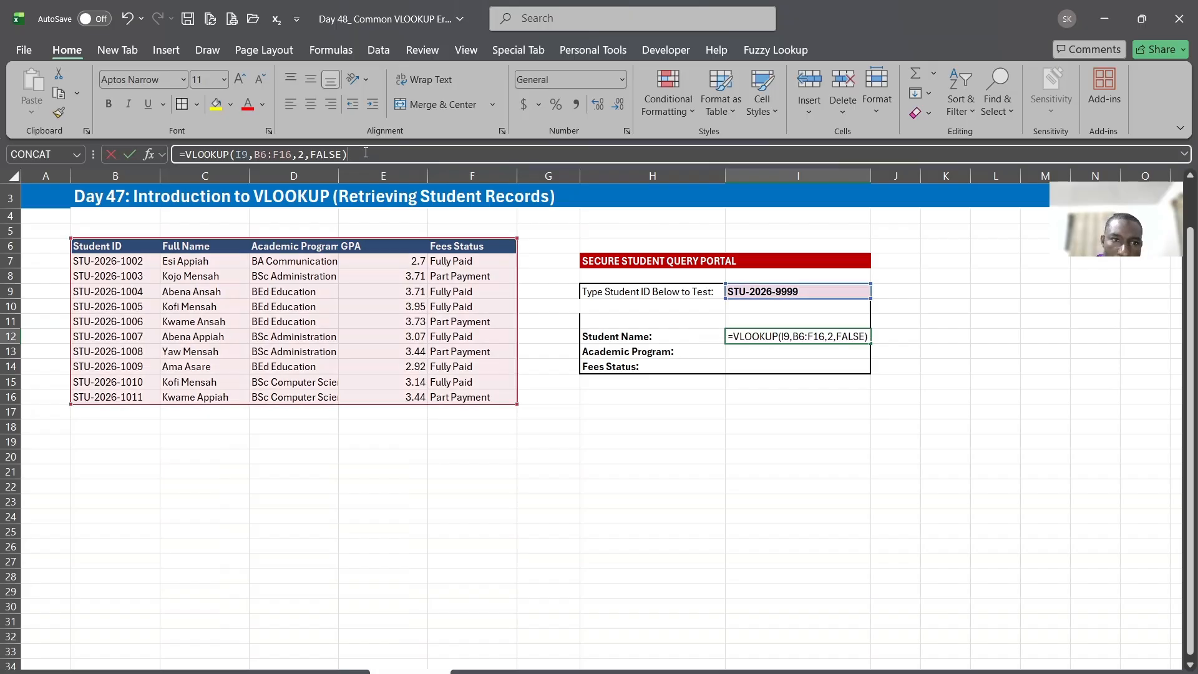
{"action": "left_click", "coordinate": [186, 154]}
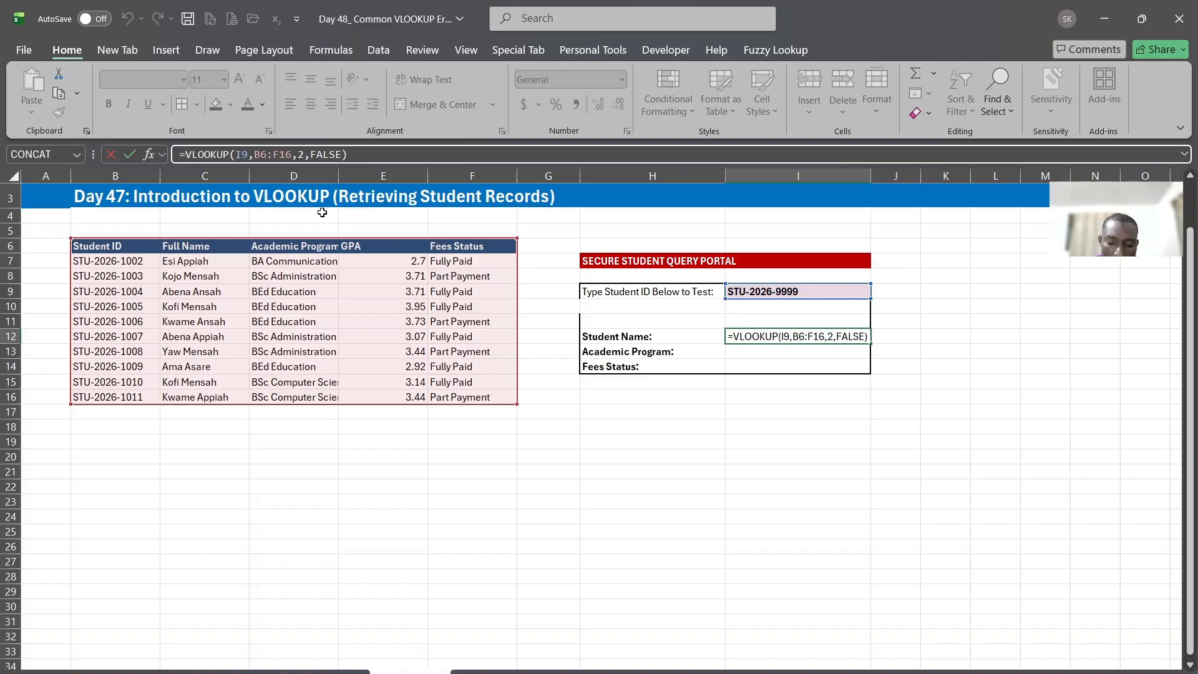
{"action": "type", "text": "ifer"}
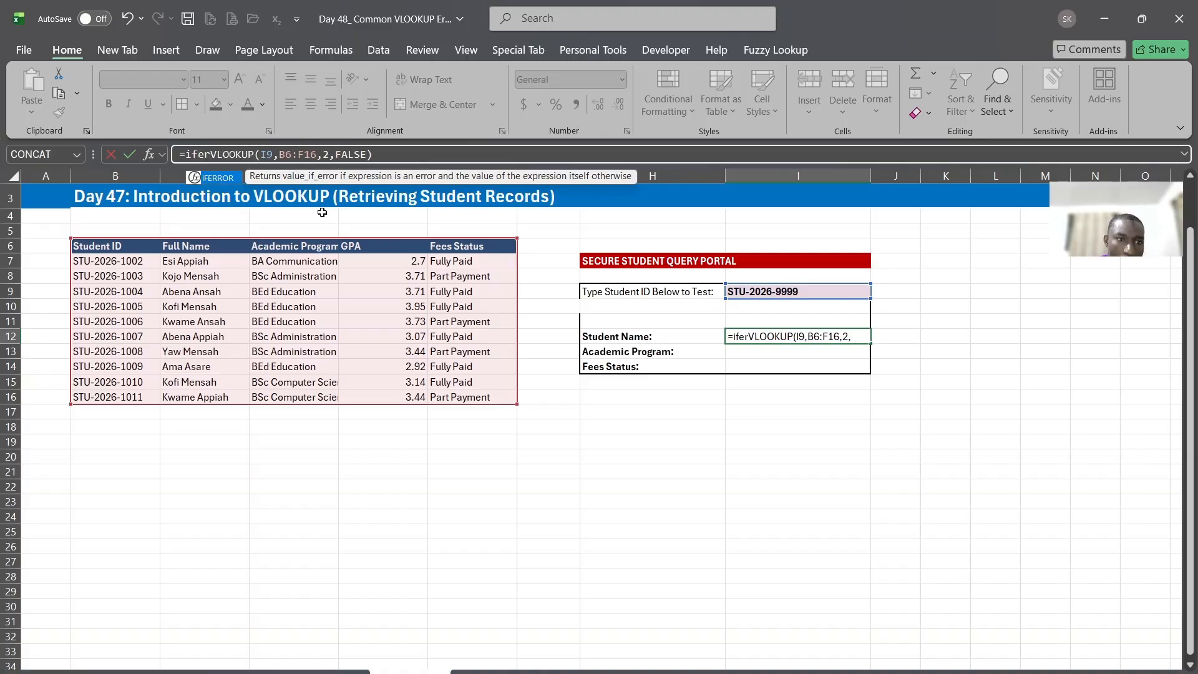
{"action": "double_click", "coordinate": [229, 181]}
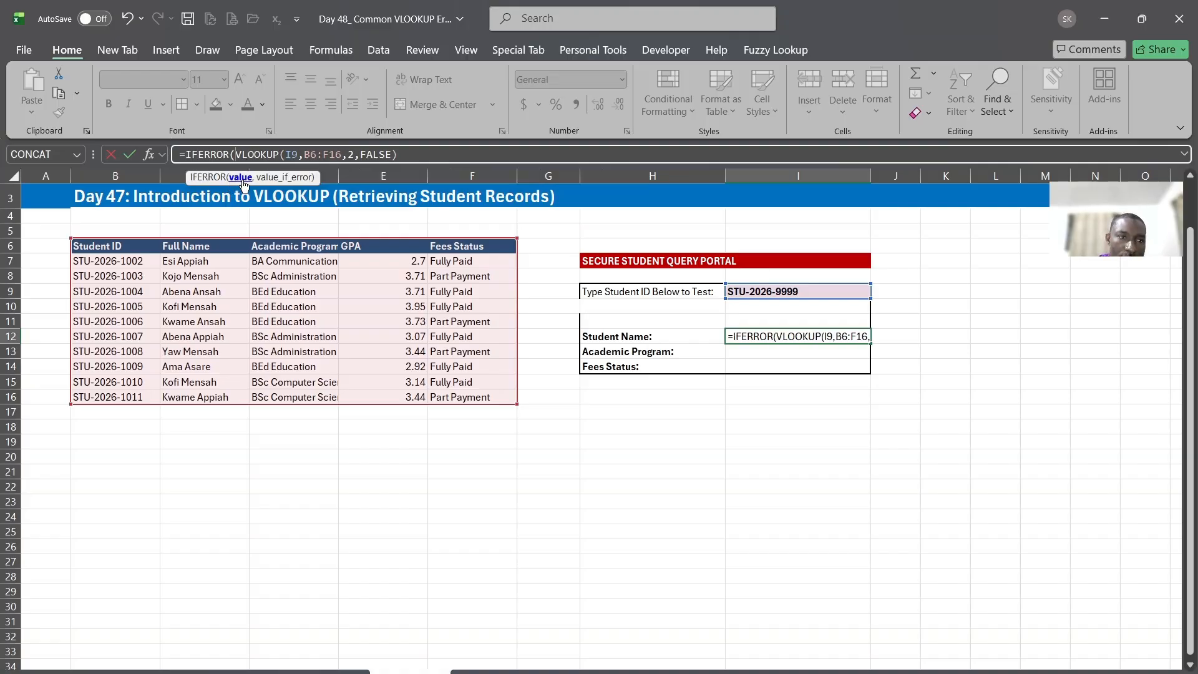
{"action": "left_click", "coordinate": [240, 178]}
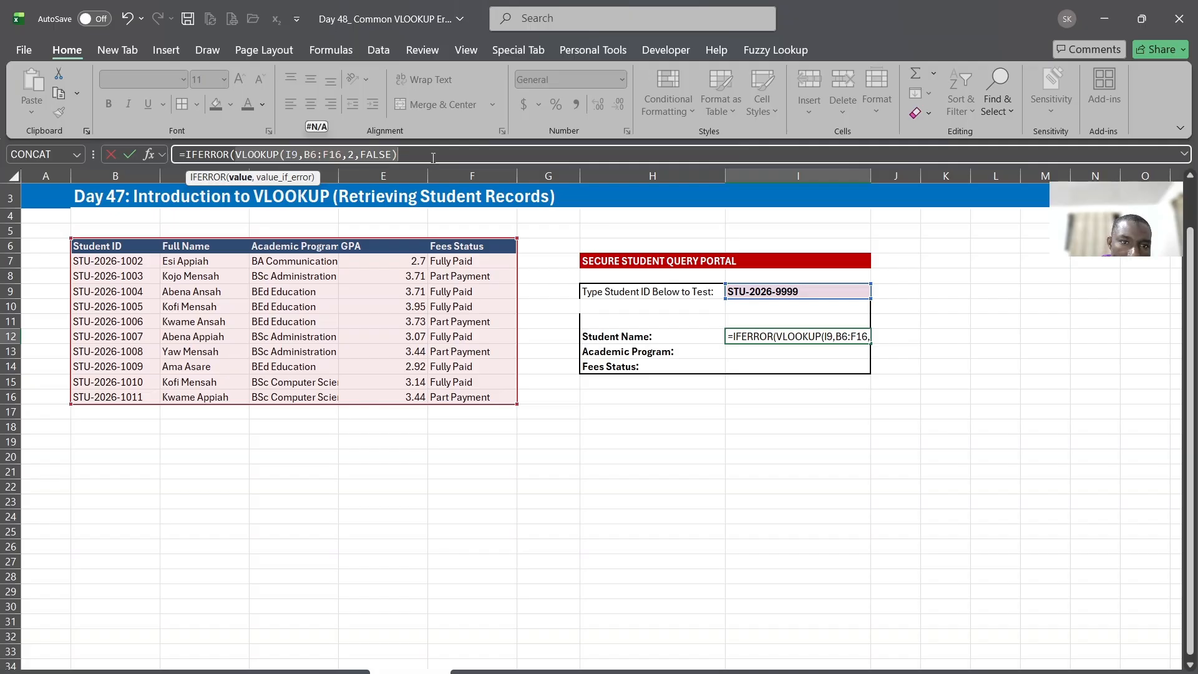
{"action": "left_click", "coordinate": [405, 155]}
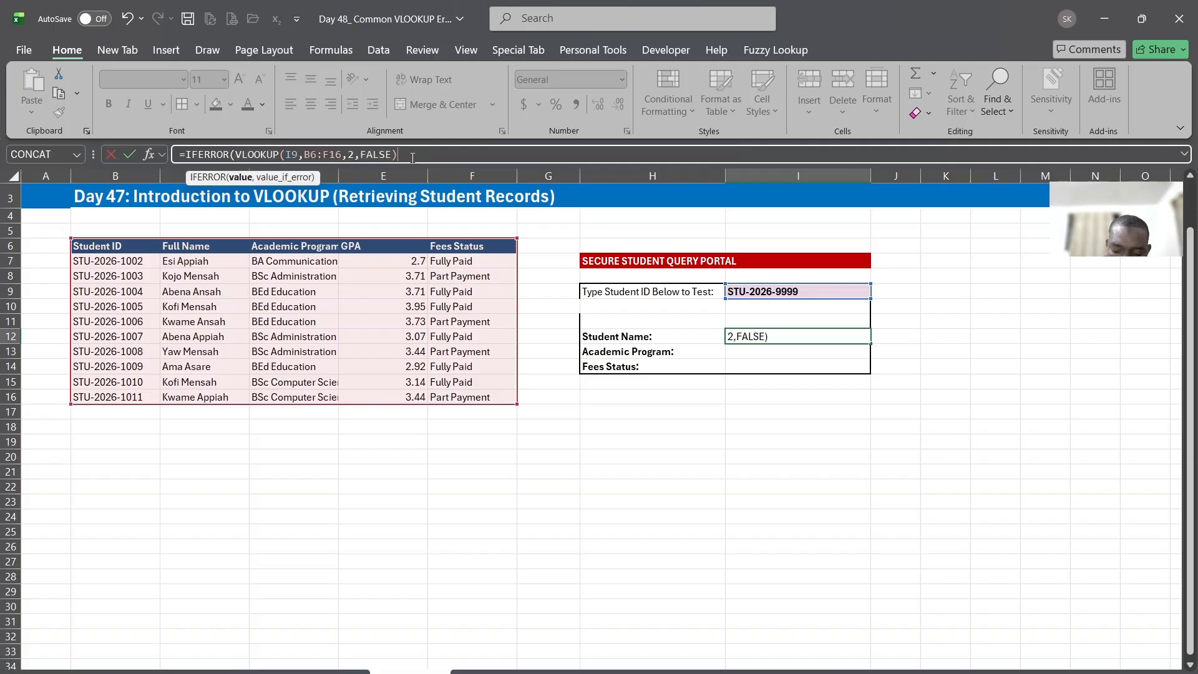
Complete the IFERROR in I12 with "NO Records Found" as the value returned on error
{"action": "type", "text": ","}
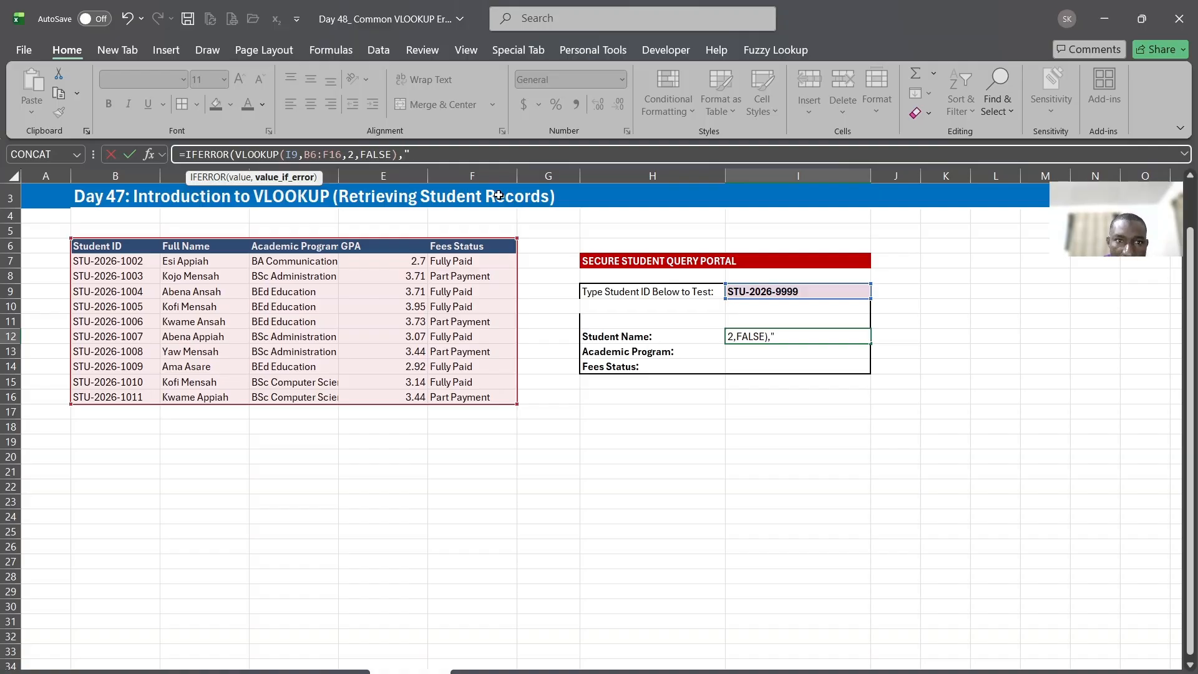
{"action": "type", "text": "NO"}
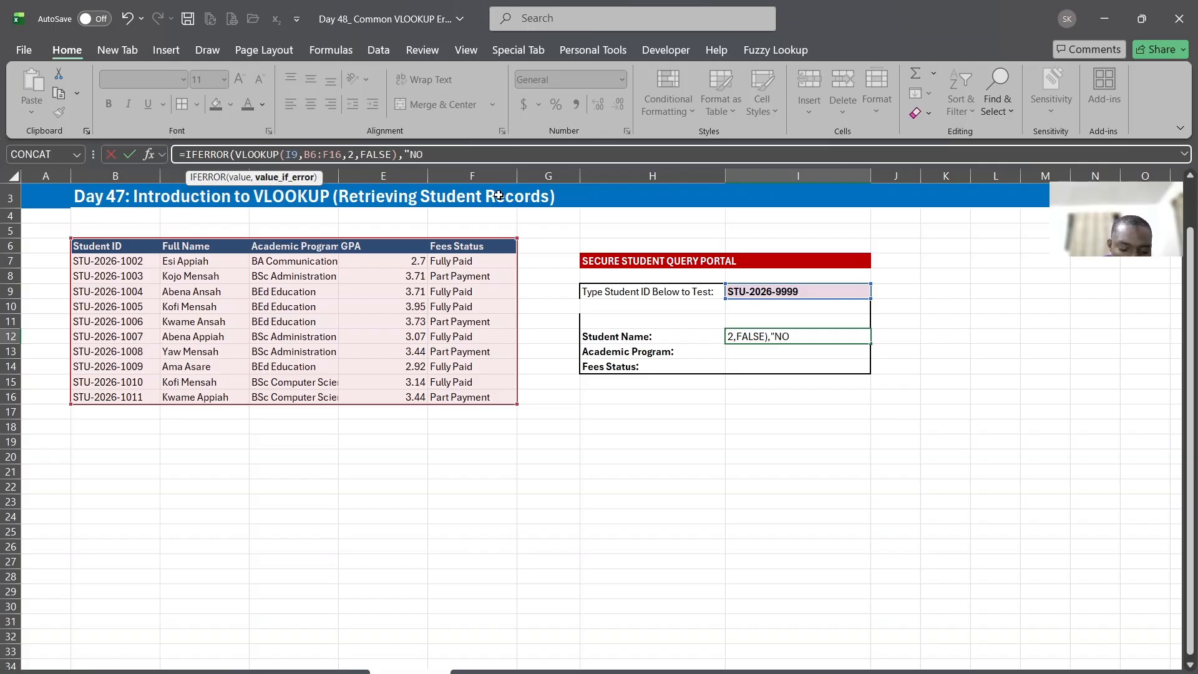
{"action": "type", "text": " Records"}
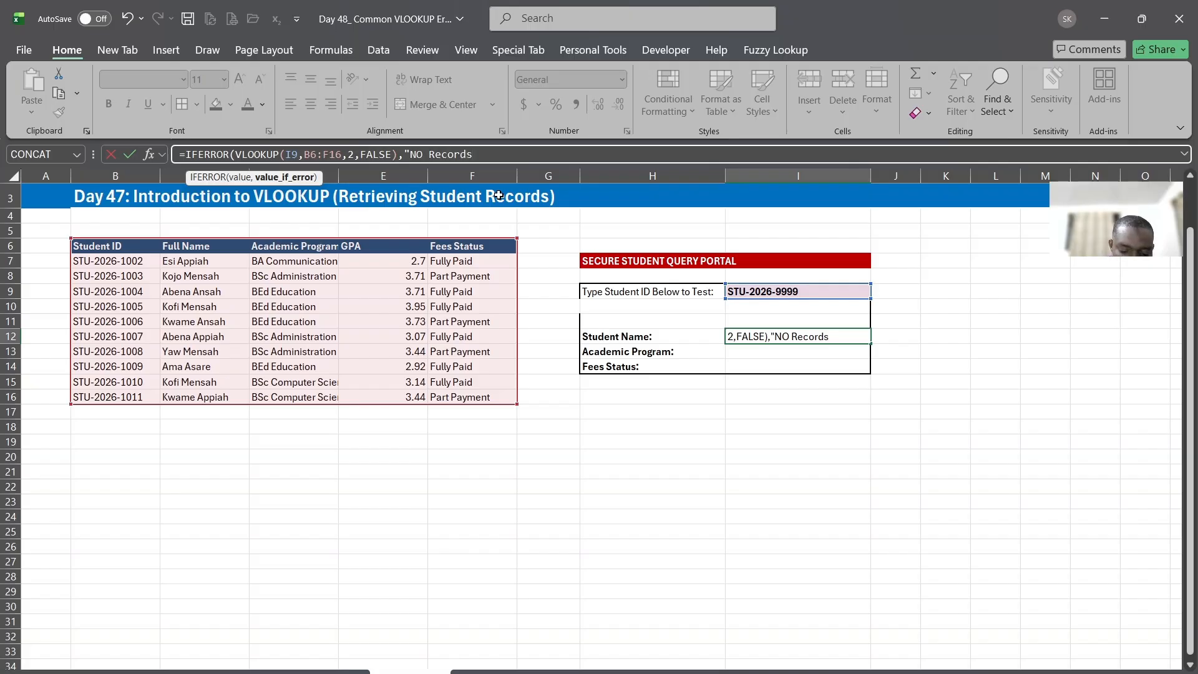
{"action": "type", "text": " Foun"}
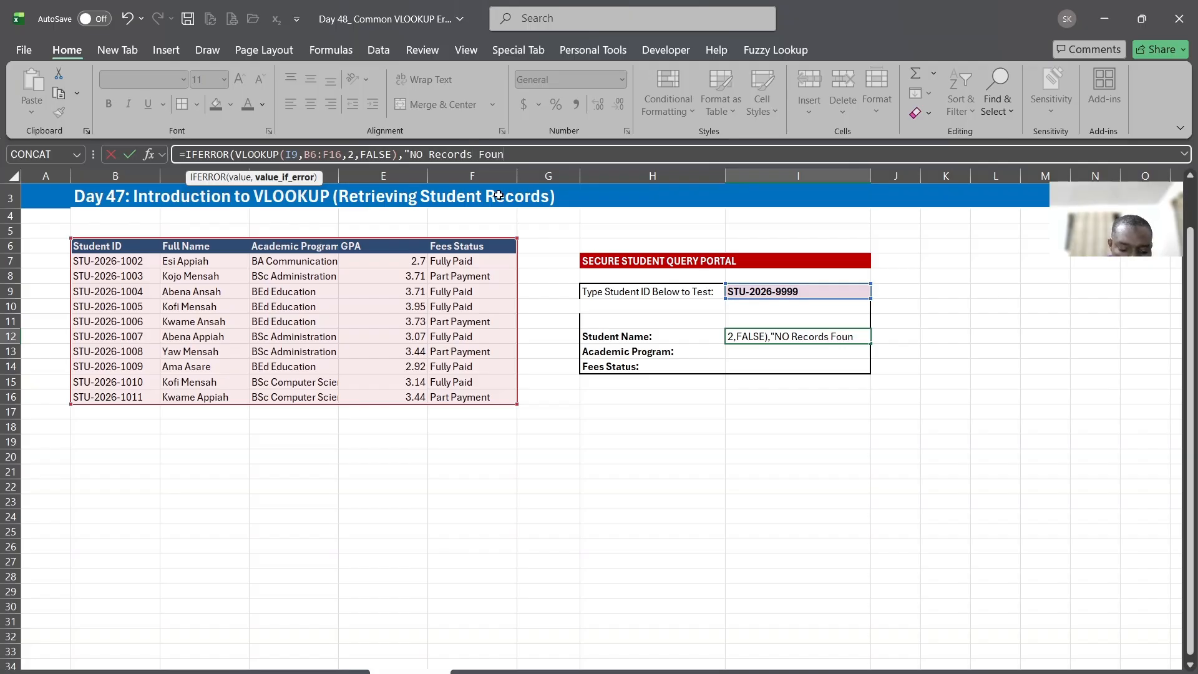
{"action": "type", "text": "d\")"}
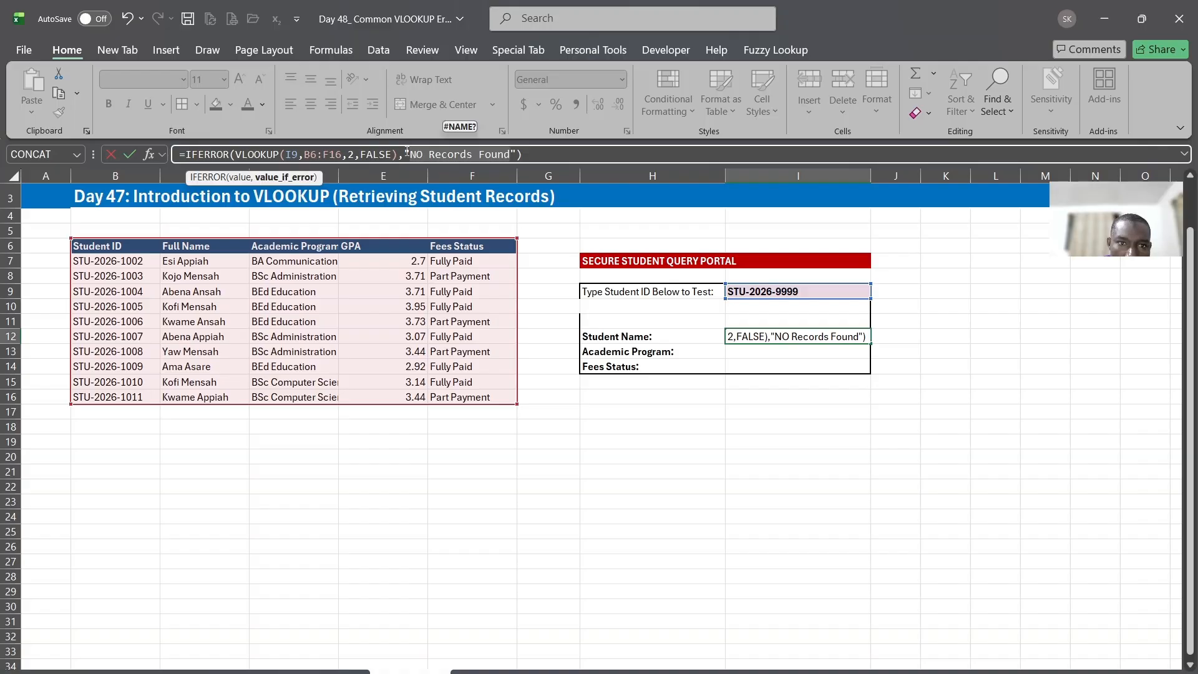
{"action": "left_click_drag", "start_coordinate": [404, 154], "coordinate": [516, 154]}
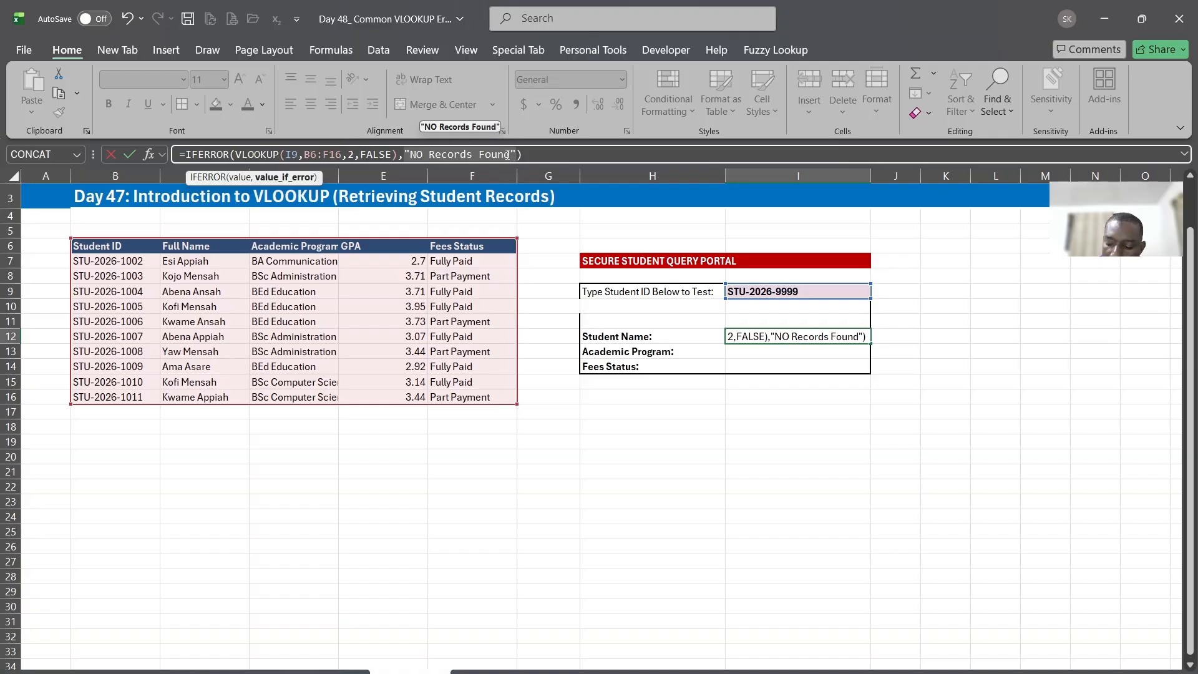
{"action": "key", "text": "Return"}
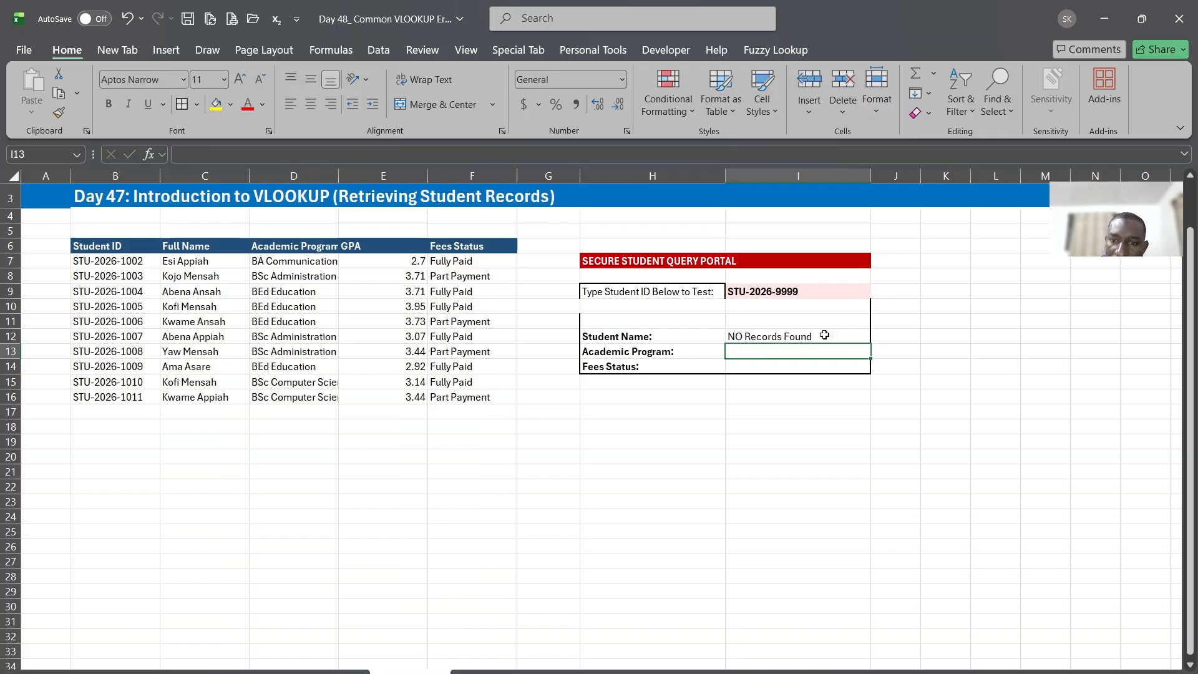
Change the error text in I12's formula to "No Records Found"
{"action": "left_click", "coordinate": [756, 337]}
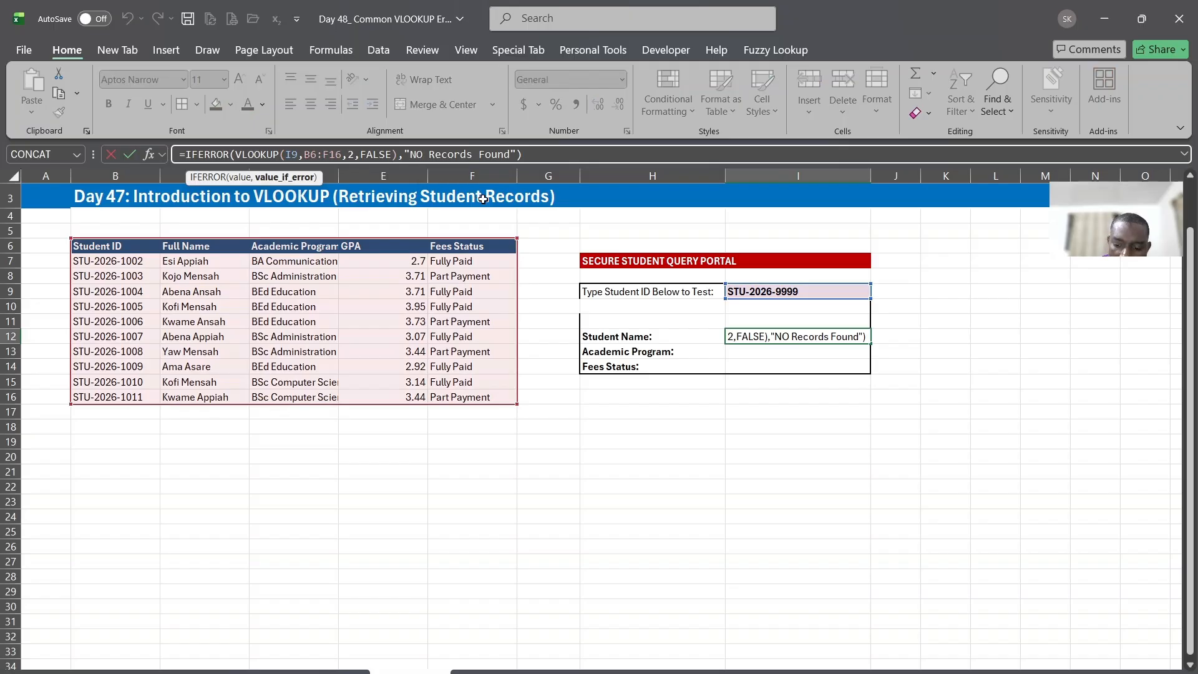
{"action": "key", "text": "BackSpace"}
{"action": "type", "text": "o"}
{"action": "key", "text": "Return"}
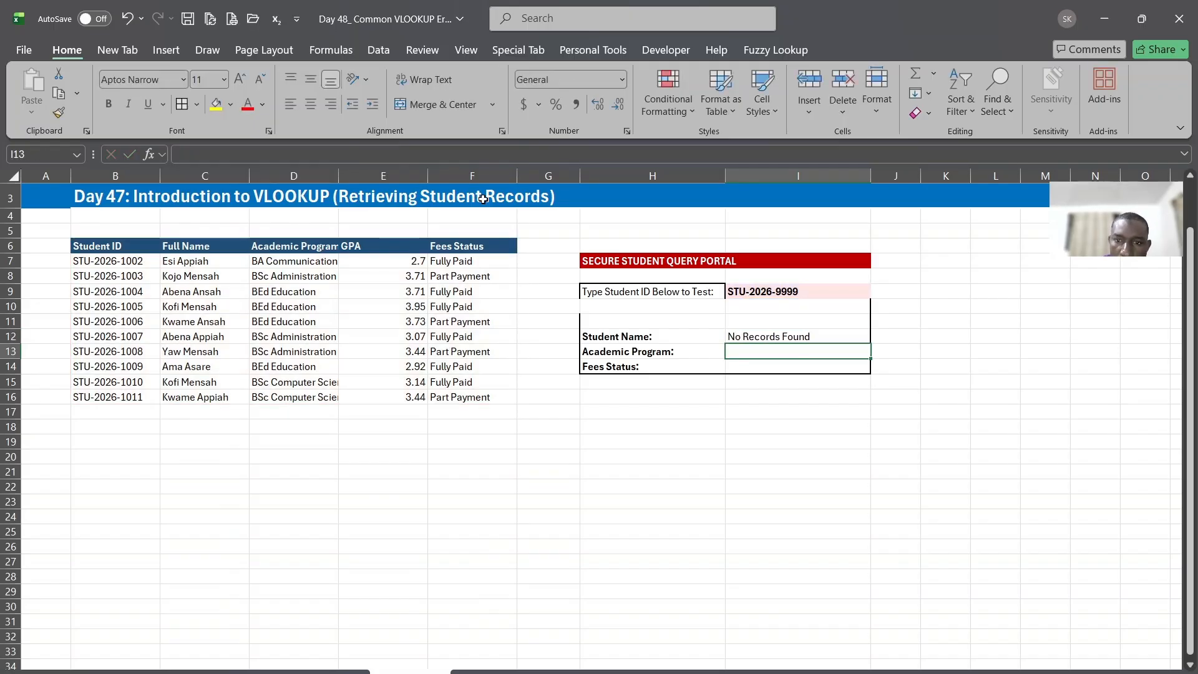
Examine the VLOOKUP and error-text arguments of the IFERROR formula in I12 without changing it
{"action": "left_click", "coordinate": [761, 332]}
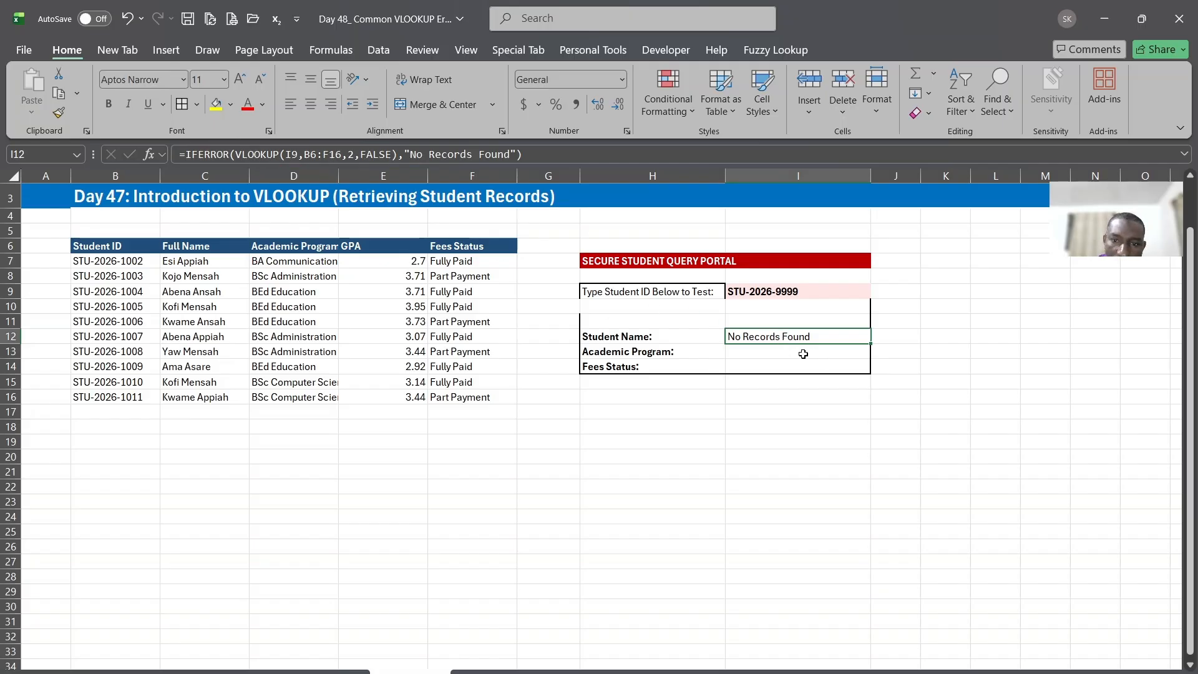
{"action": "double_click", "coordinate": [790, 337]}
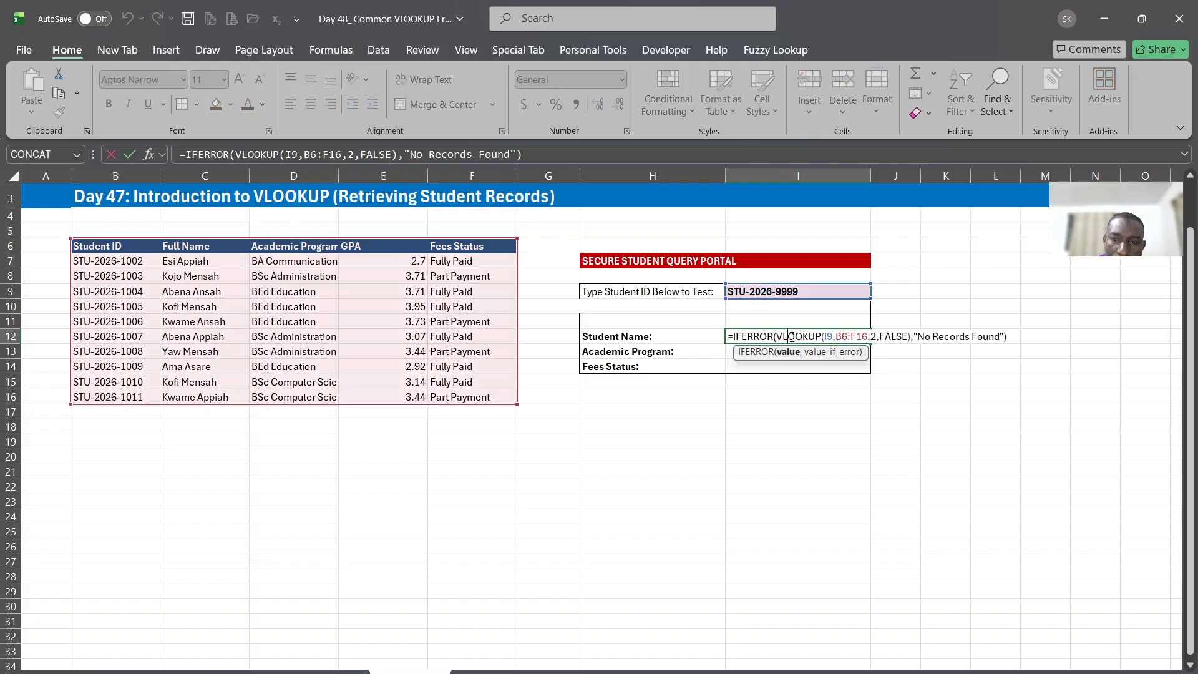
{"action": "left_click_drag", "start_coordinate": [778, 337], "coordinate": [912, 343]}
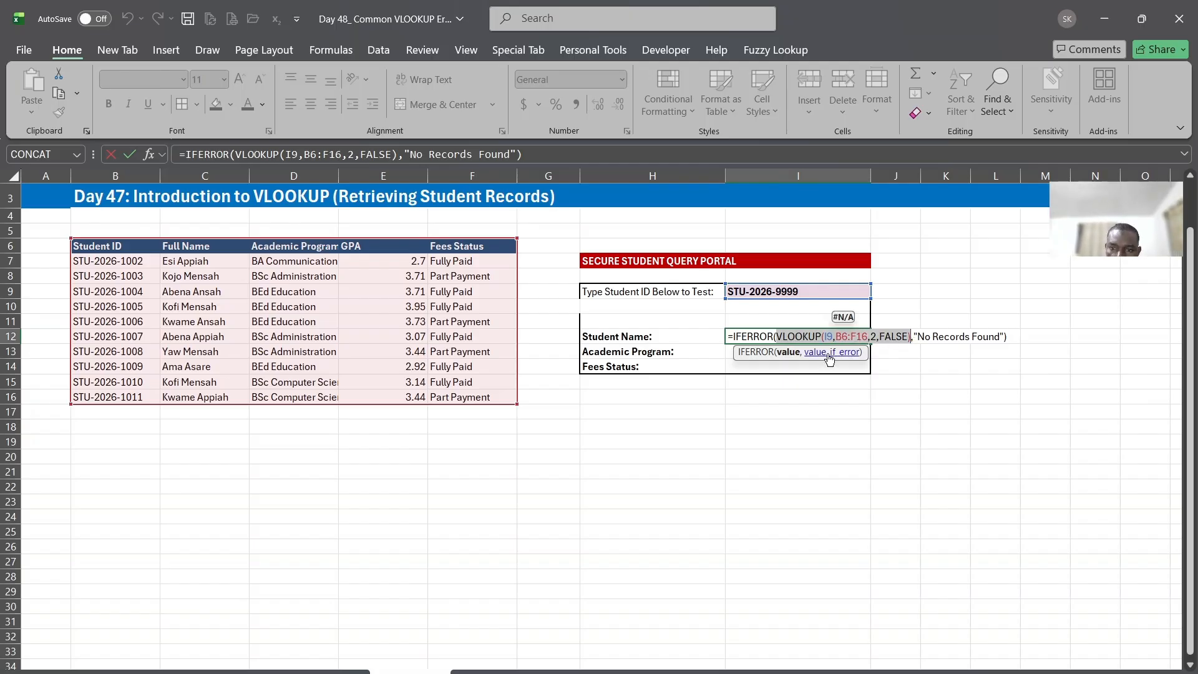
{"action": "left_click_drag", "start_coordinate": [734, 337], "coordinate": [1001, 337]}
{"action": "left_click", "coordinate": [777, 338]}
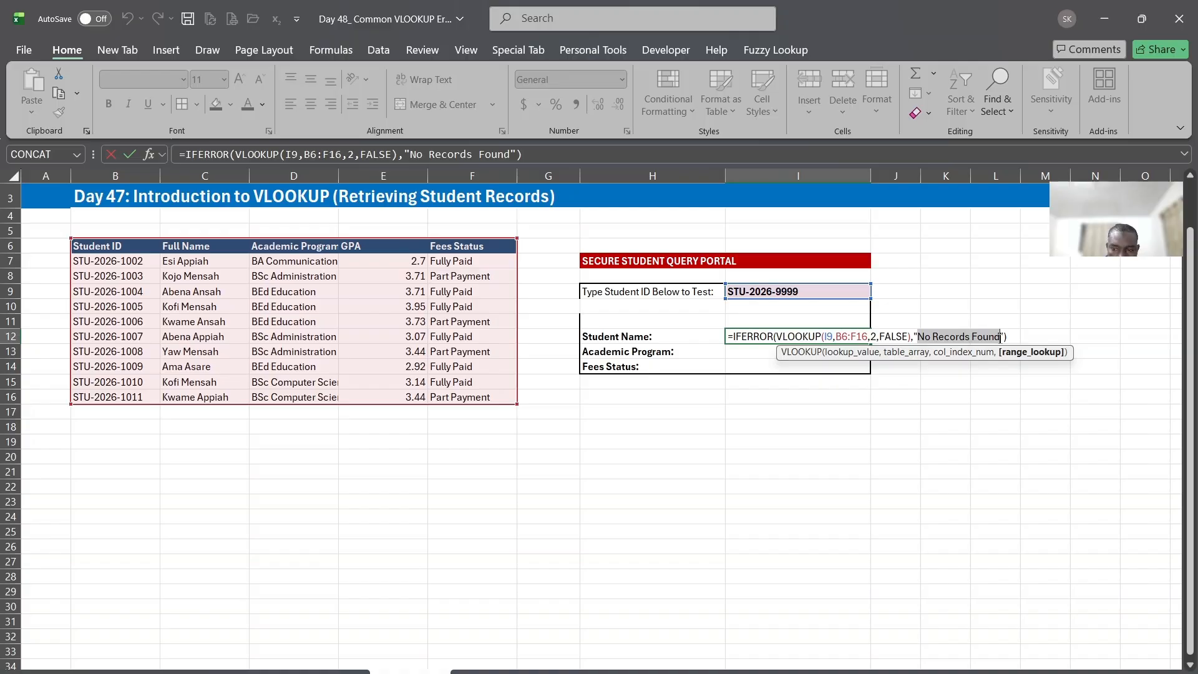
{"action": "key", "text": "Return"}
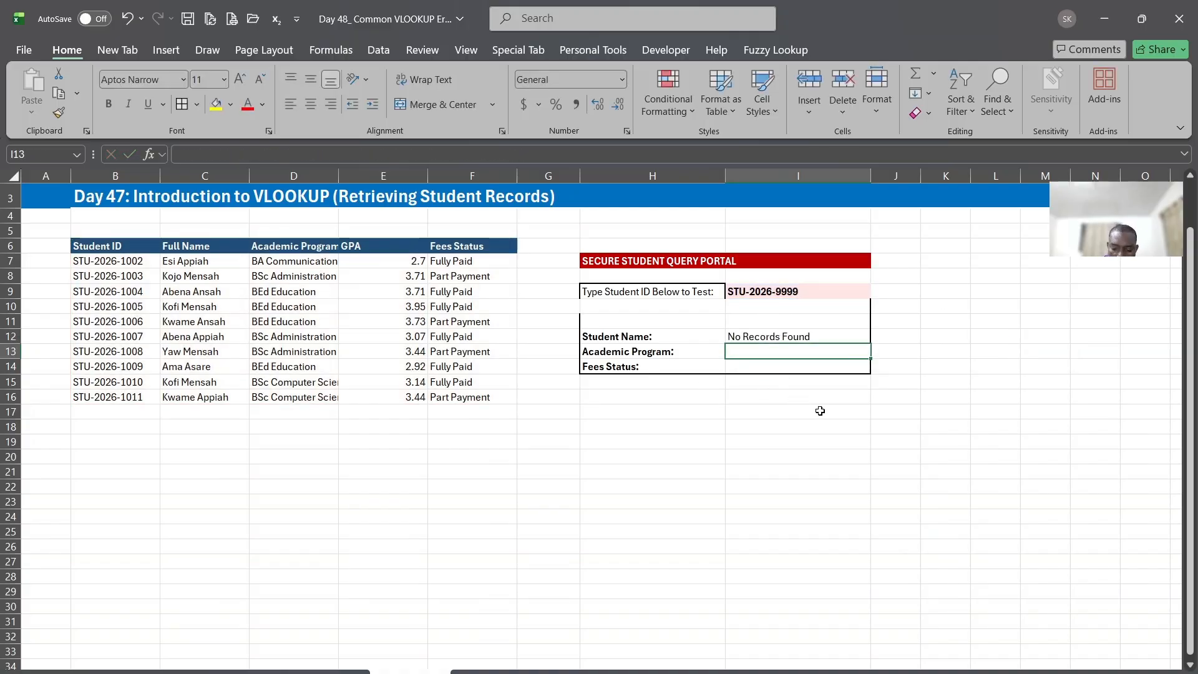
Enter a VLOOKUP in I13 for the academic program with lookup value I9, table B6:F16, column index 6 and 0 for exact match
{"action": "type", "text": "=vl"}
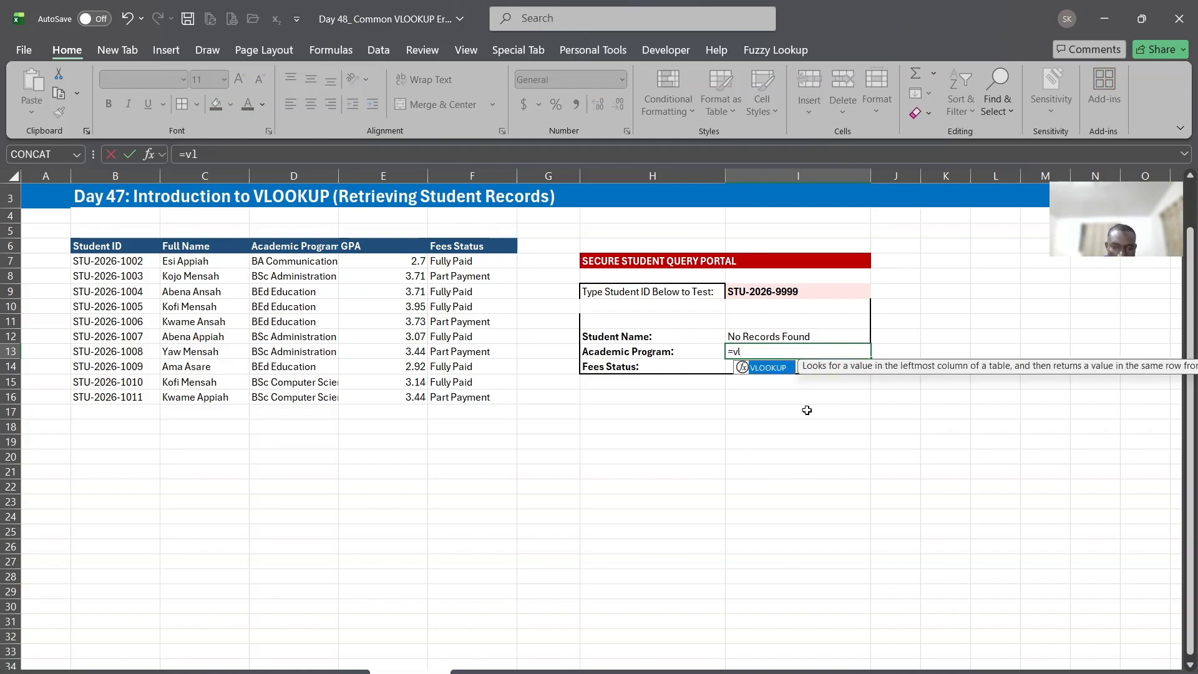
{"action": "key", "text": "Tab"}
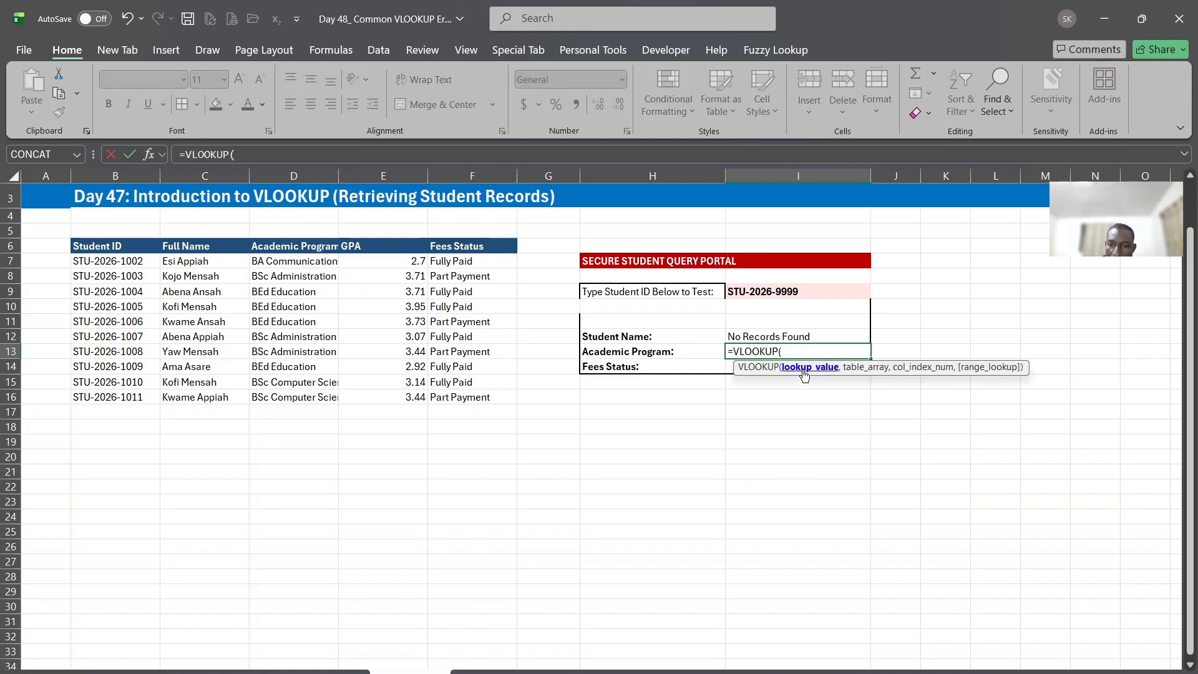
{"action": "left_click", "coordinate": [769, 292]}
{"action": "type", "text": ","}
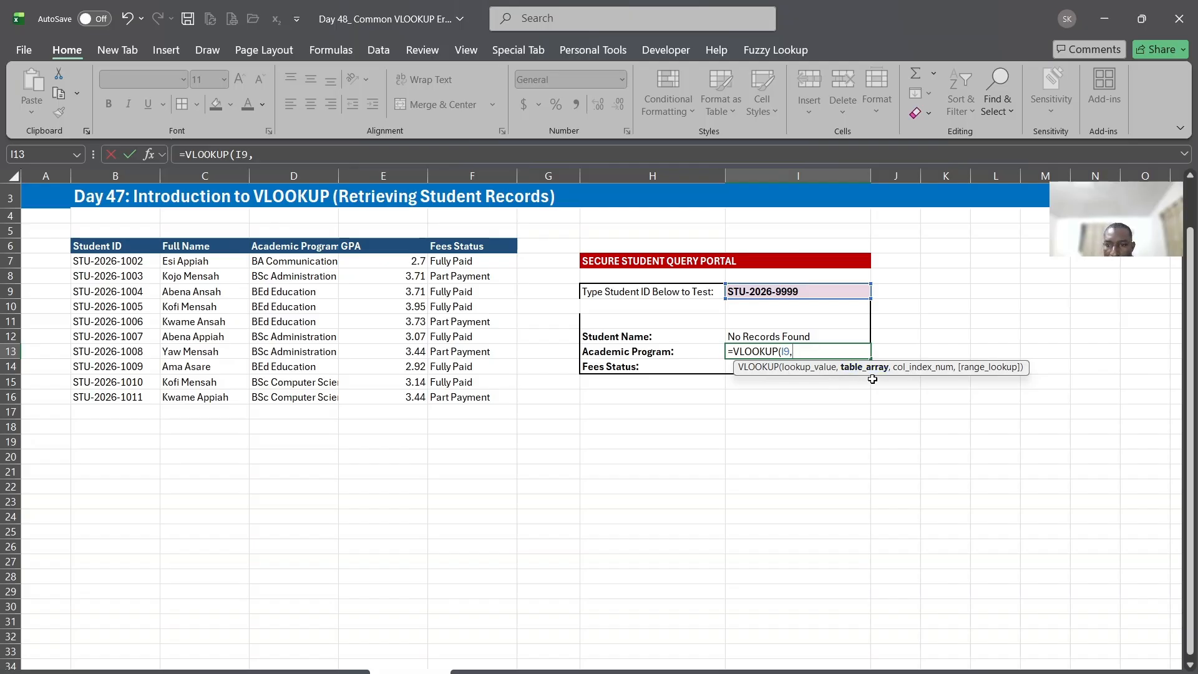
{"action": "left_click_drag", "start_coordinate": [87, 248], "coordinate": [461, 397]}
{"action": "type", "text": ",6"}
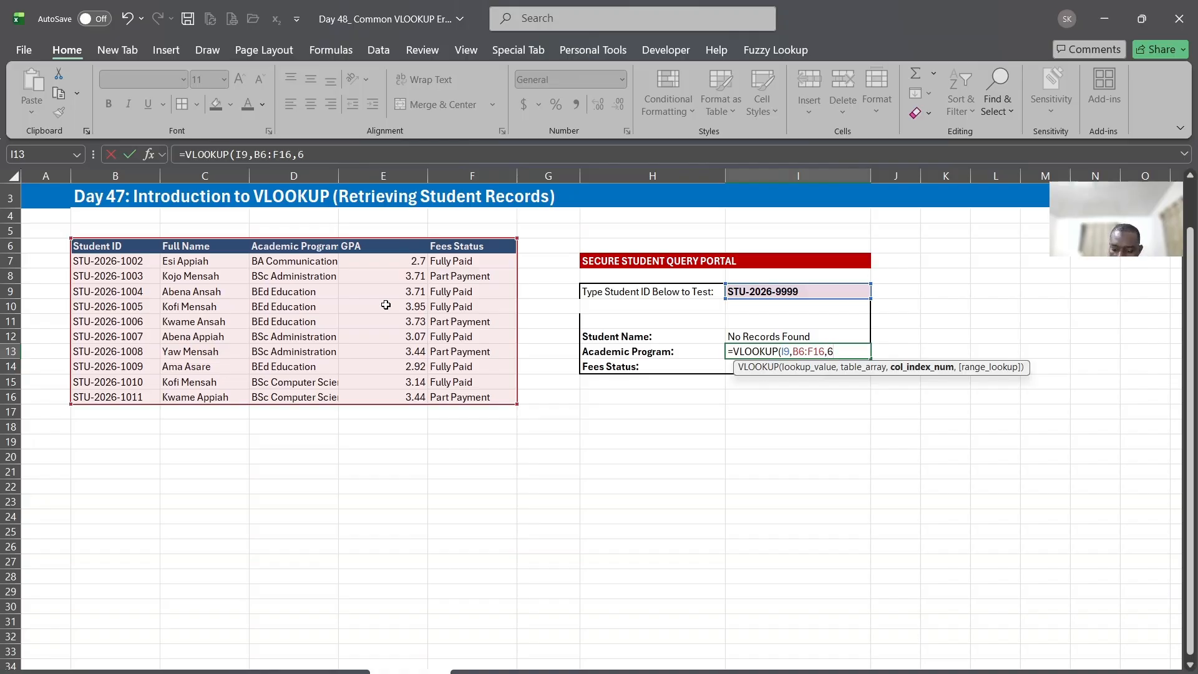
{"action": "type", "text": ","}
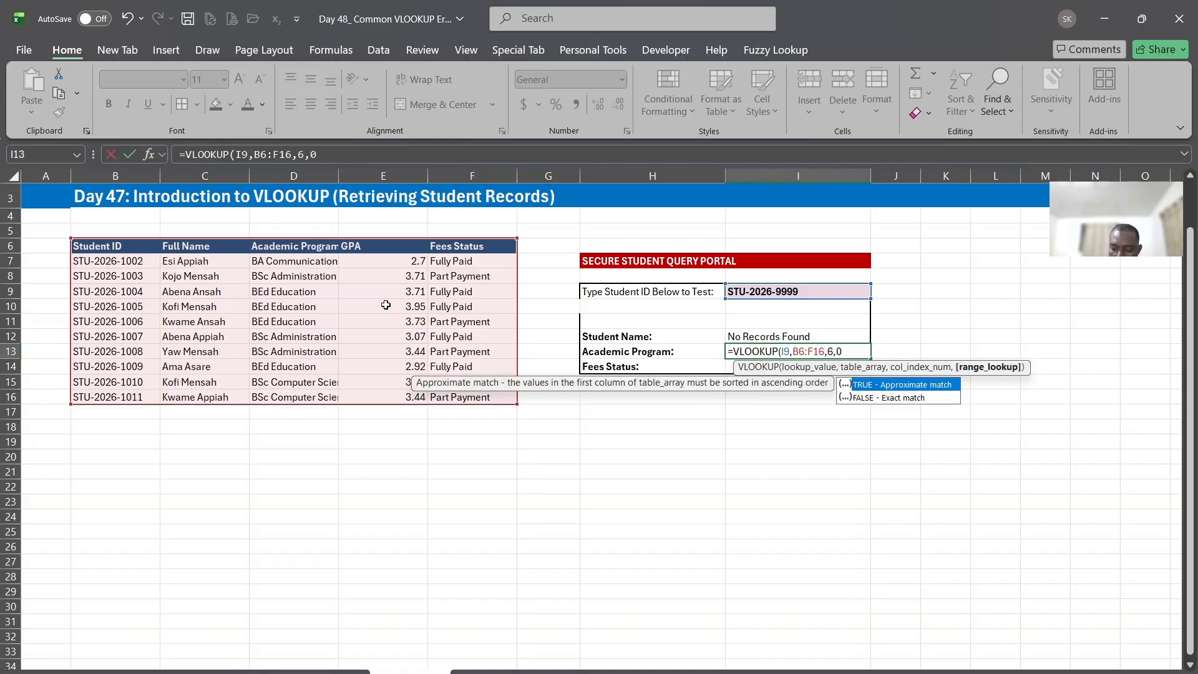
{"action": "type", "text": "0)"}
{"action": "key", "text": "Return"}
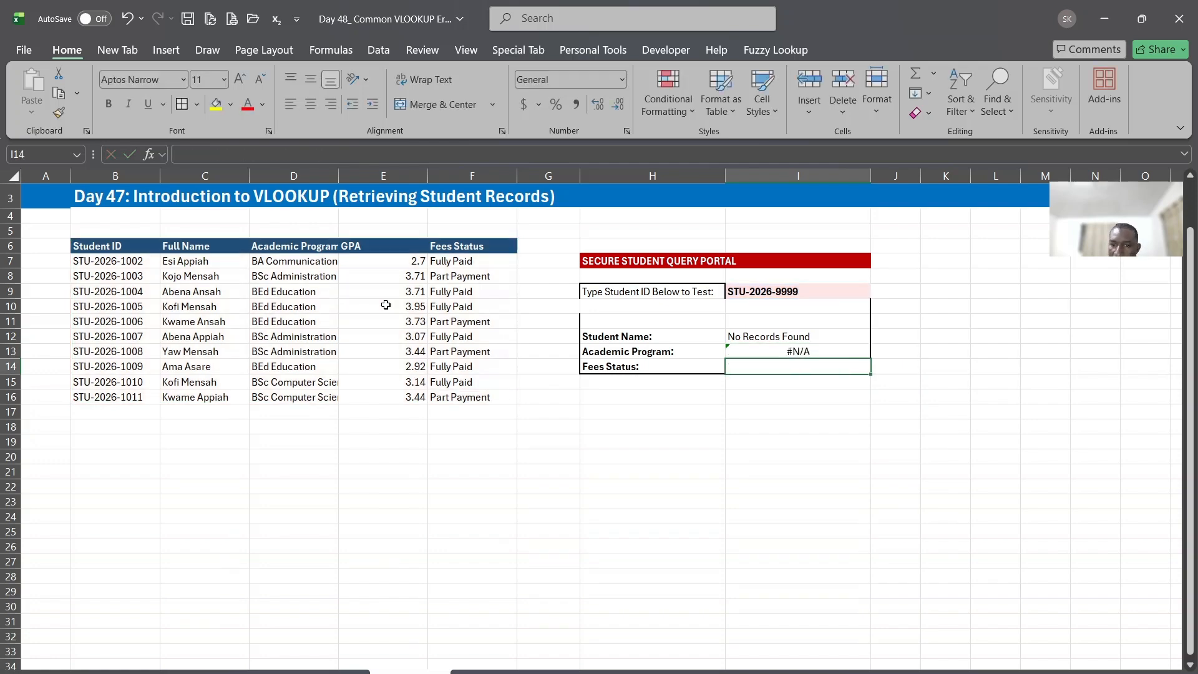
Set the column index of the VLOOKUP in I13 to 8
{"action": "double_click", "coordinate": [766, 351]}
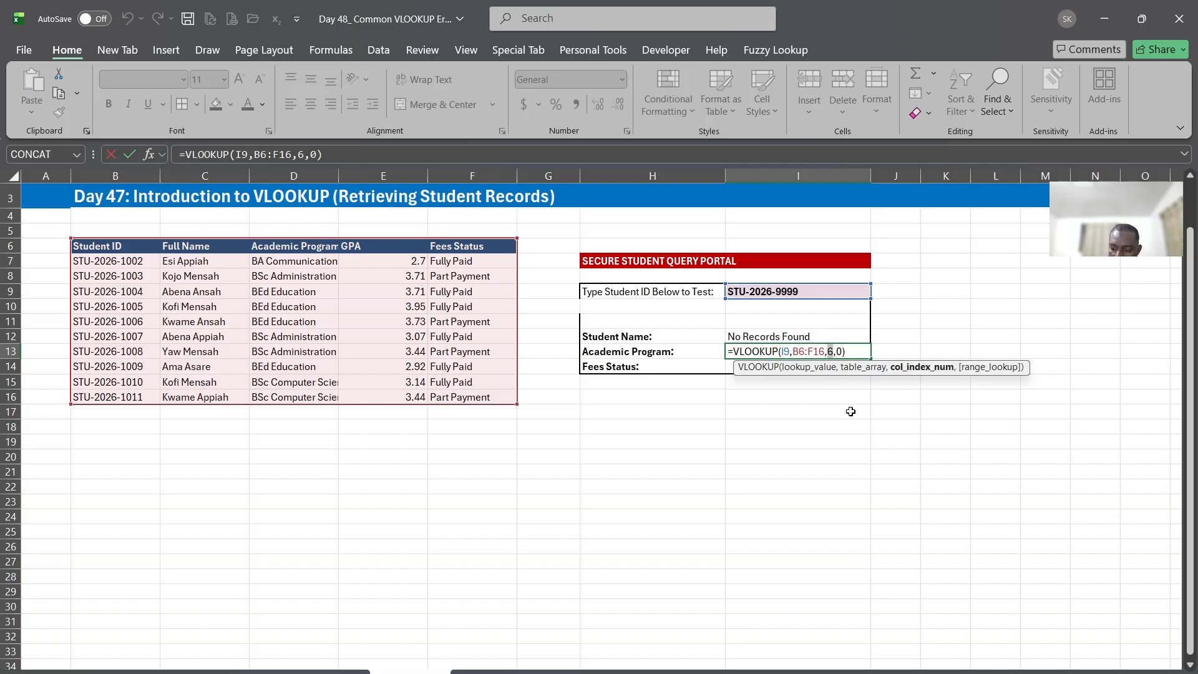
{"action": "key", "text": "Return"}
{"action": "left_click", "coordinate": [802, 351]}
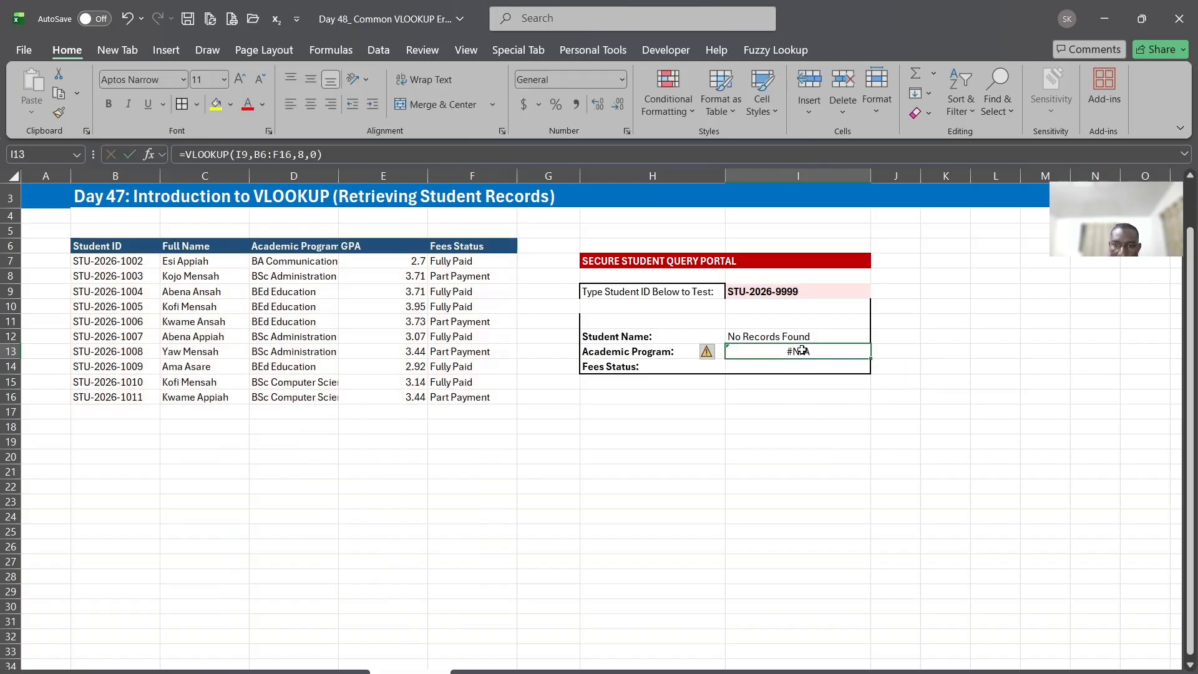
{"action": "left_click", "coordinate": [773, 369]}
{"action": "left_click", "coordinate": [795, 399]}
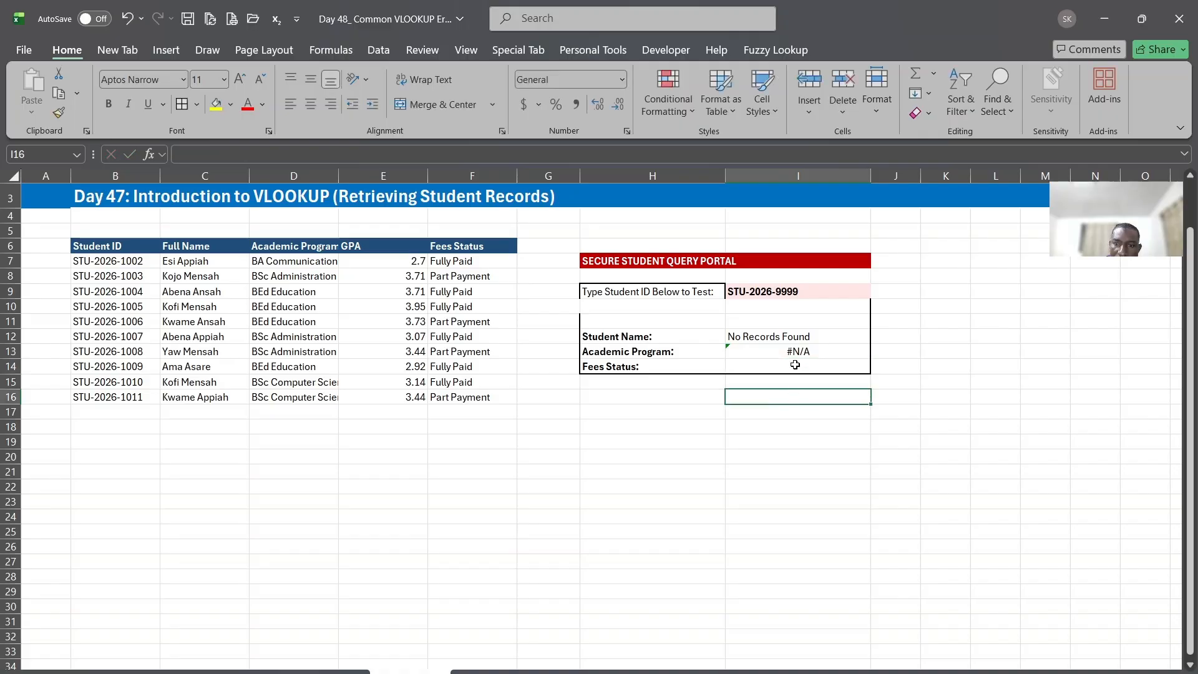
Enter a VLOOKUP in I14 for the fees status with lookup value I9, table B6:F16, column index 0 and 0 for exact match
{"action": "left_click", "coordinate": [795, 365]}
{"action": "type", "text": "=vl"}
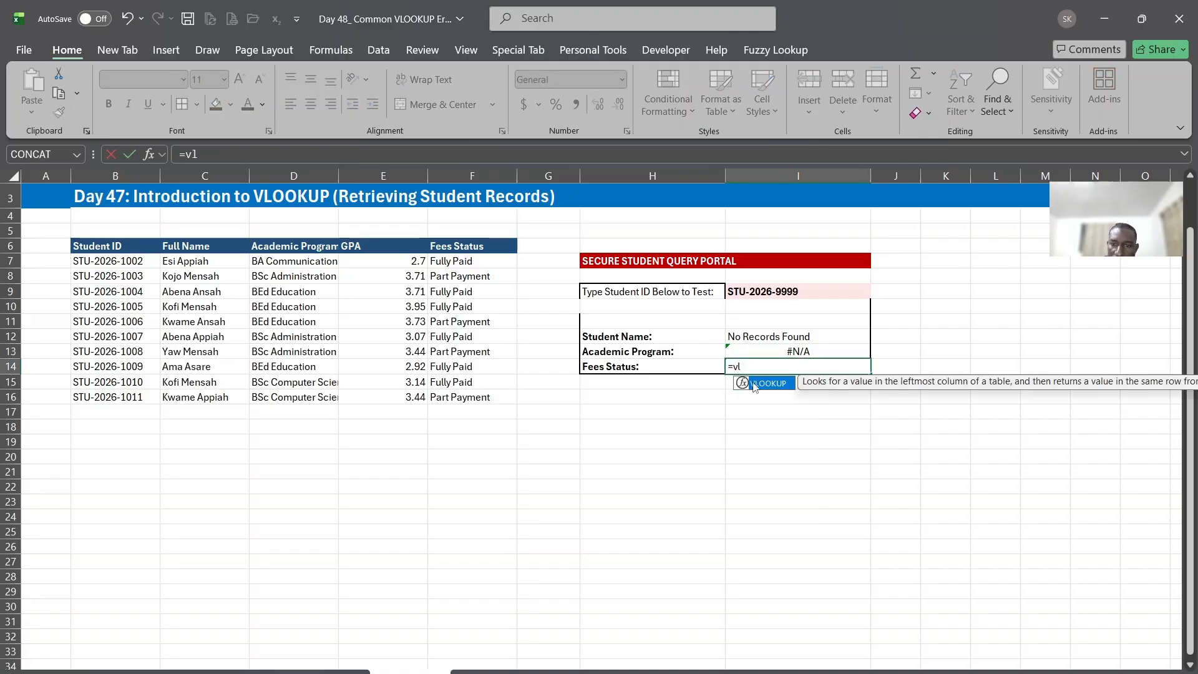
{"action": "double_click", "coordinate": [753, 383]}
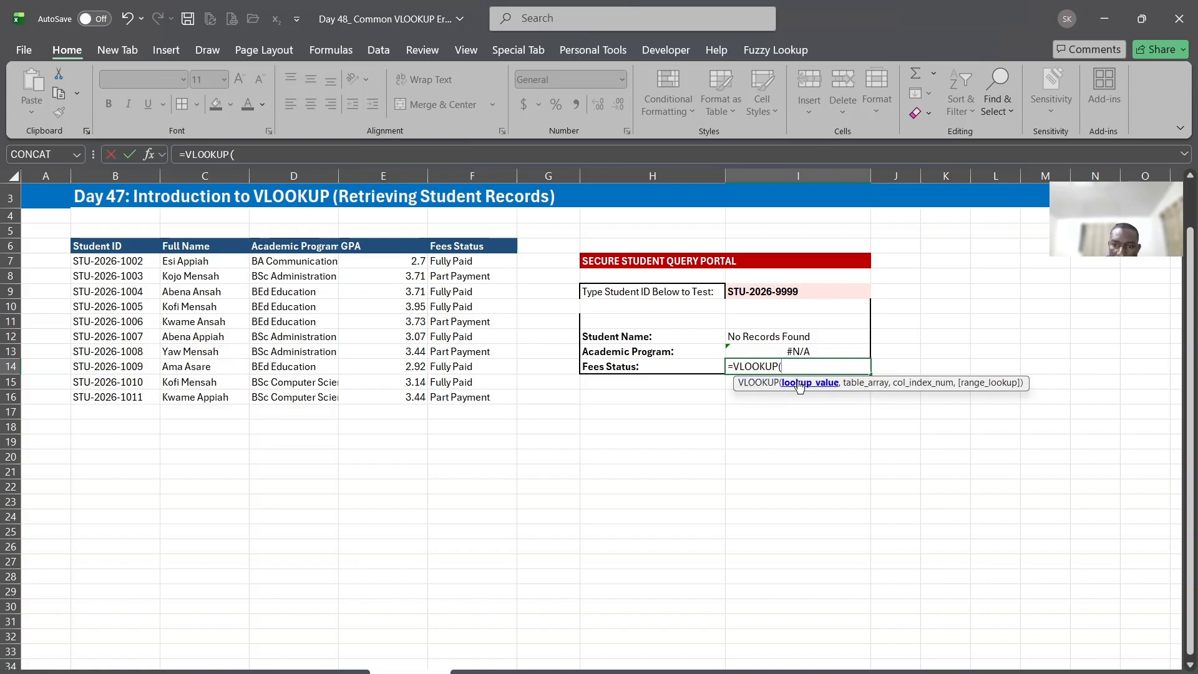
{"action": "left_click", "coordinate": [776, 289]}
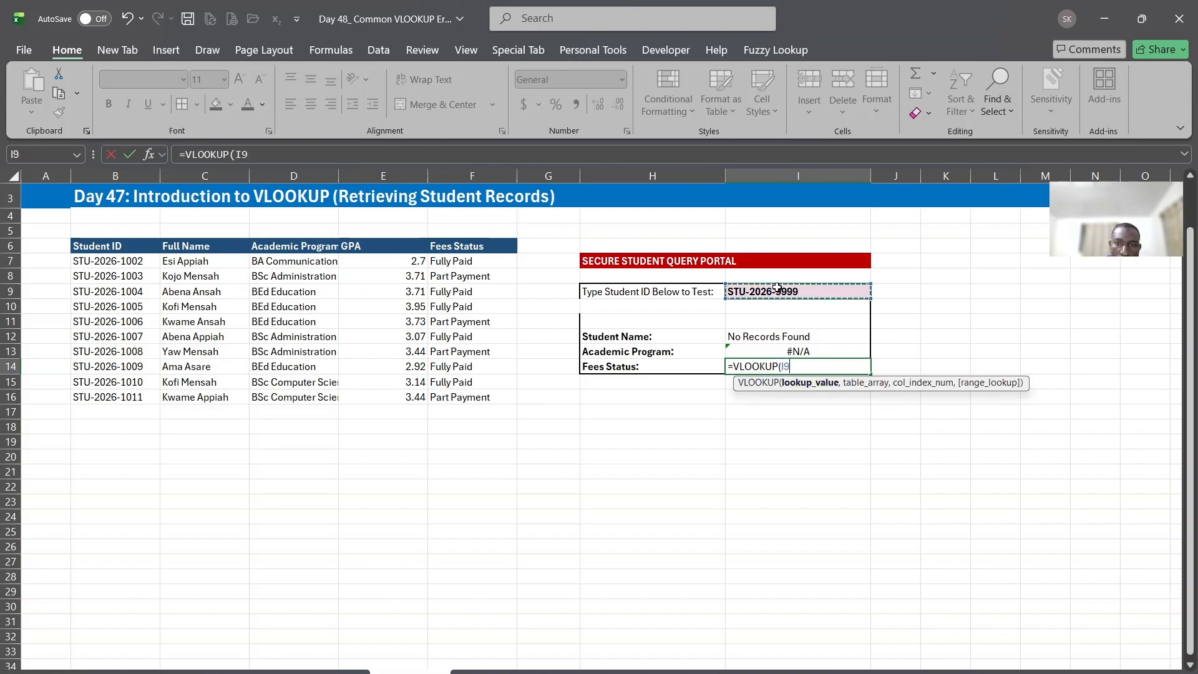
{"action": "type", "text": ","}
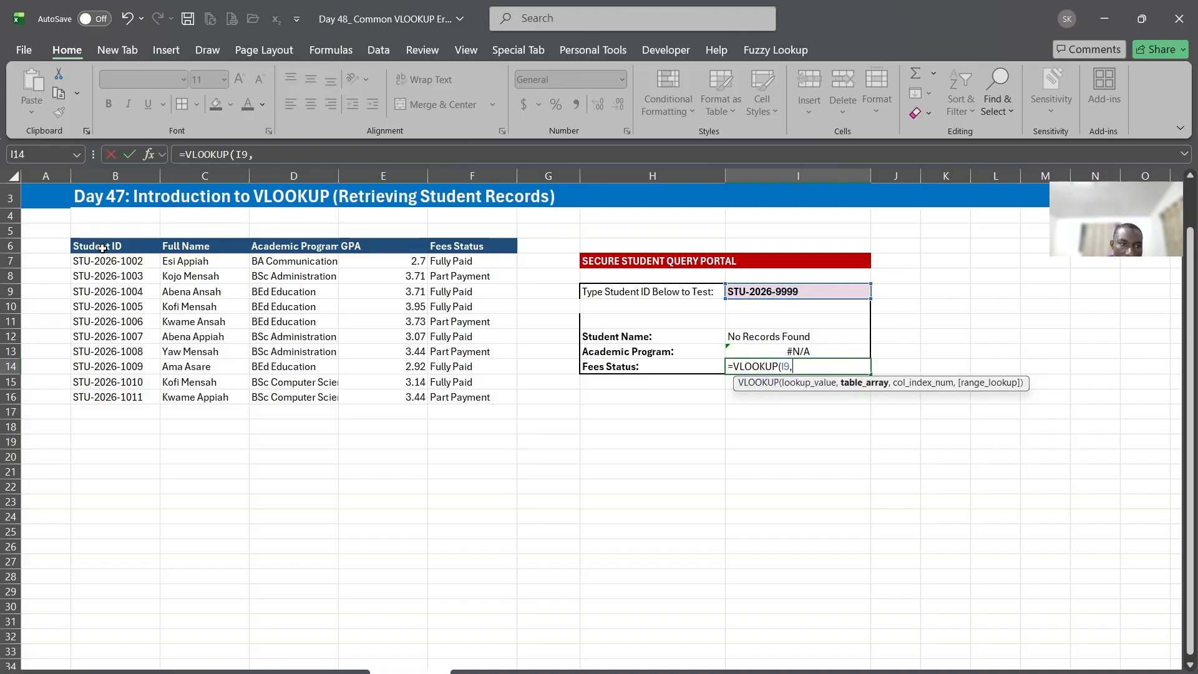
{"action": "left_click_drag", "start_coordinate": [101, 249], "coordinate": [462, 398]}
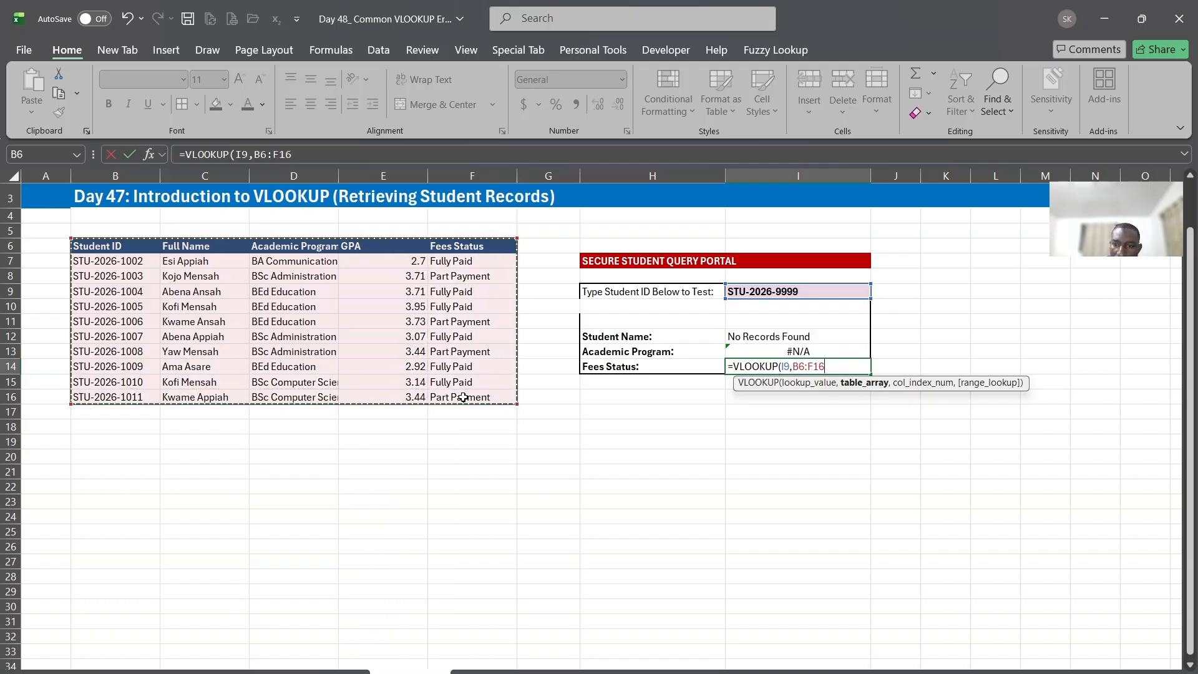
{"action": "type", "text": ","}
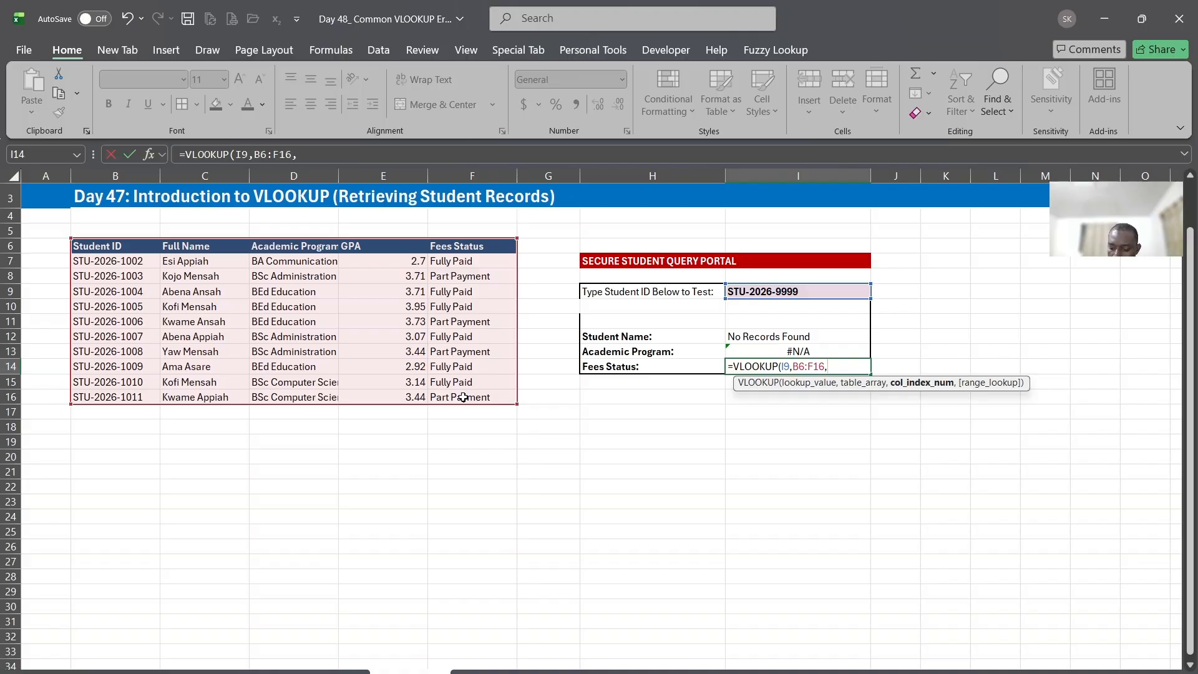
{"action": "type", "text": "0,0"}
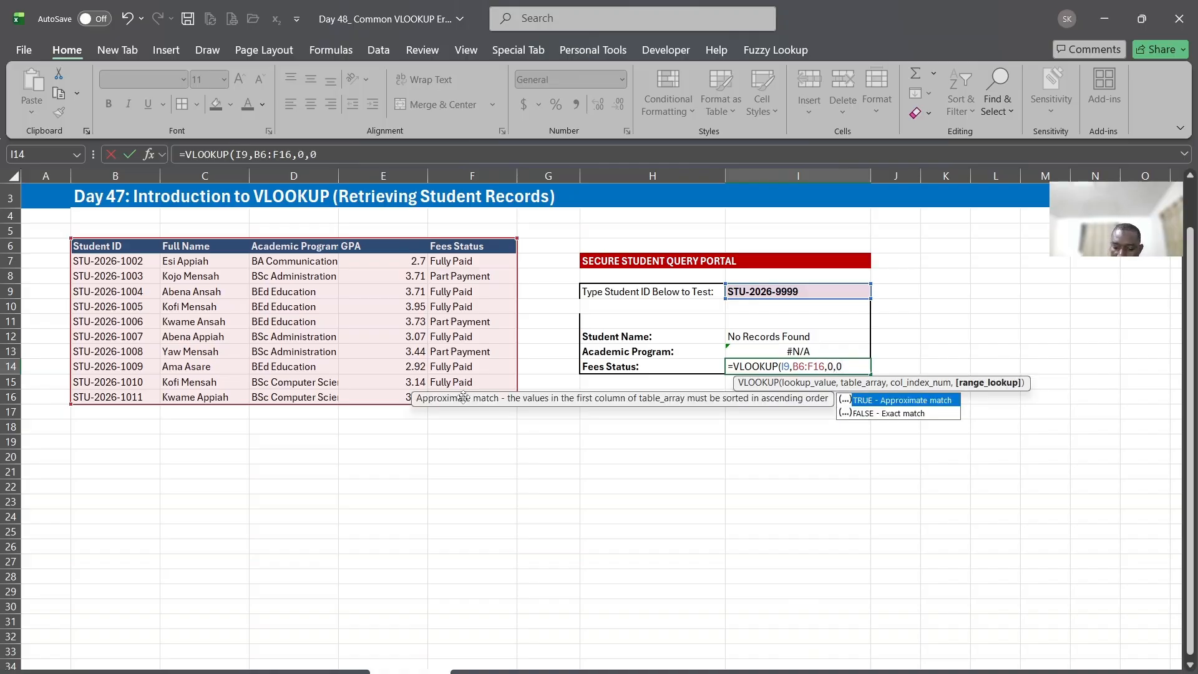
{"action": "key", "text": "Return"}
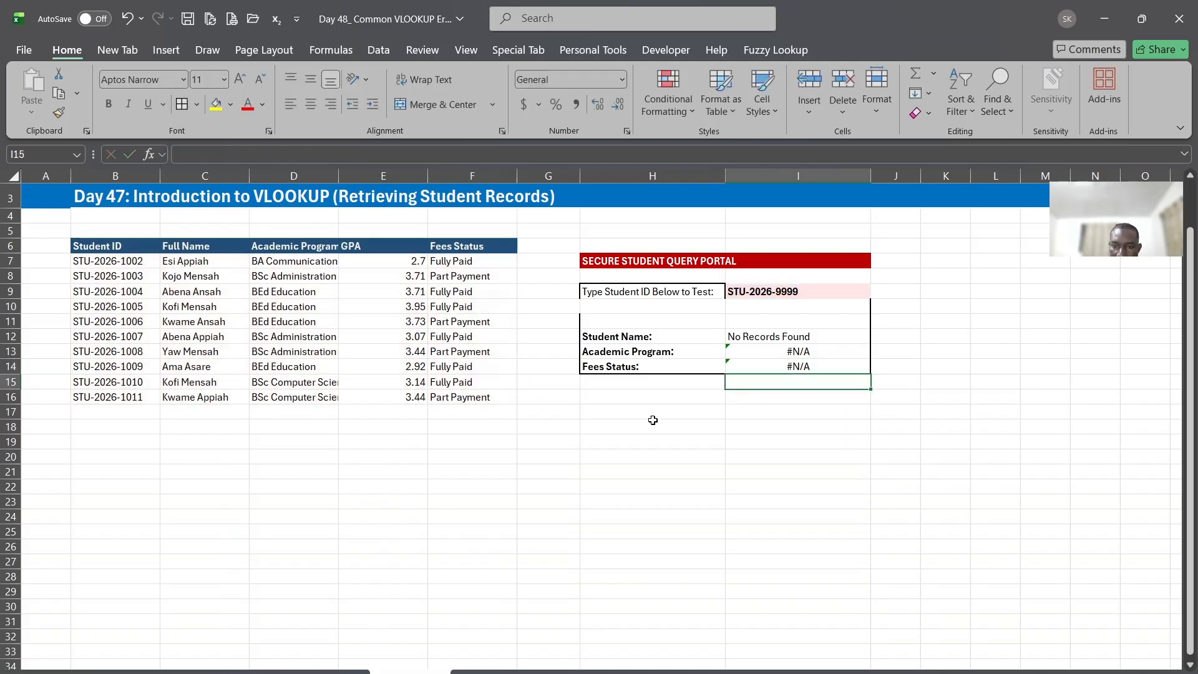
Compare the VLOOKUP formulas in I13 and I14 and check the student ID they reference in I9
{"action": "left_click", "coordinate": [800, 365]}
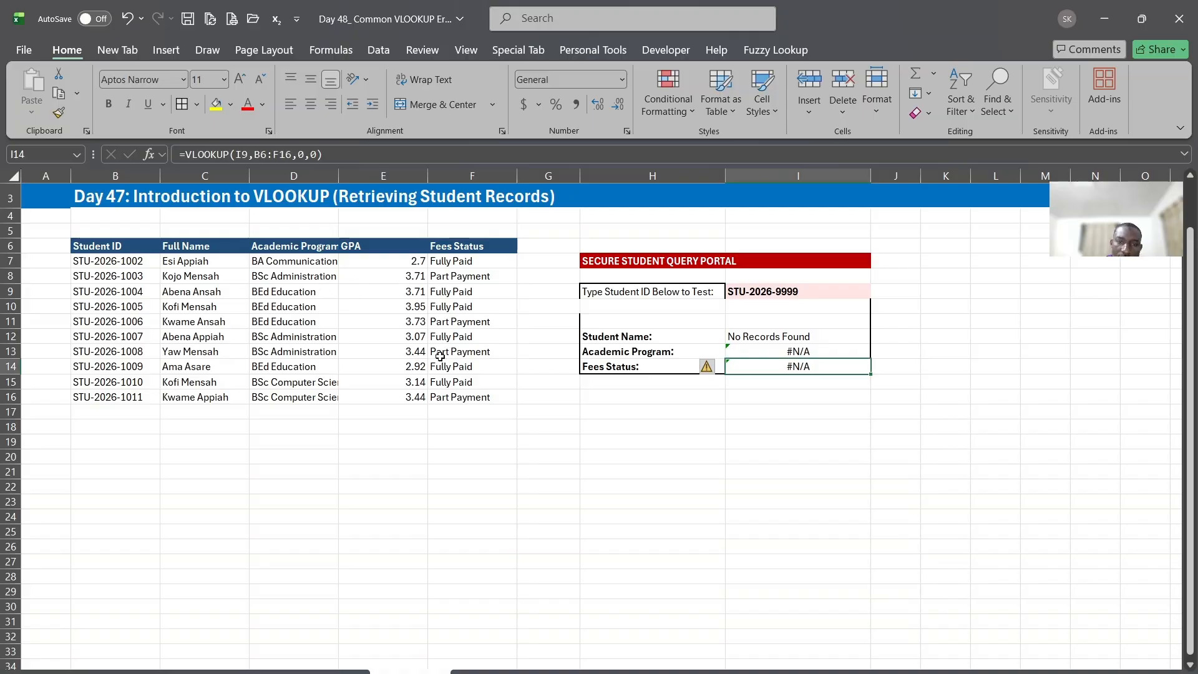
{"action": "left_click", "coordinate": [794, 352]}
{"action": "left_click", "coordinate": [786, 371]}
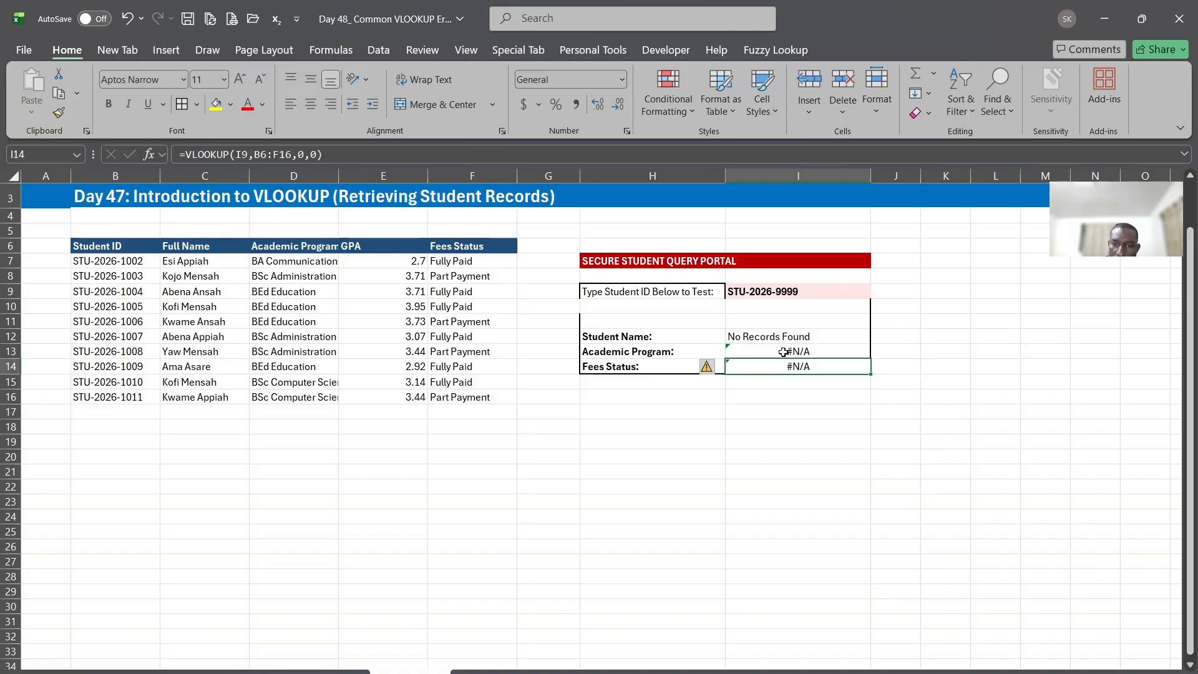
{"action": "left_click", "coordinate": [782, 351]}
{"action": "left_click", "coordinate": [764, 372]}
{"action": "left_click", "coordinate": [756, 352]}
{"action": "left_click", "coordinate": [756, 367]}
{"action": "left_click", "coordinate": [766, 348]}
{"action": "double_click", "coordinate": [764, 351]}
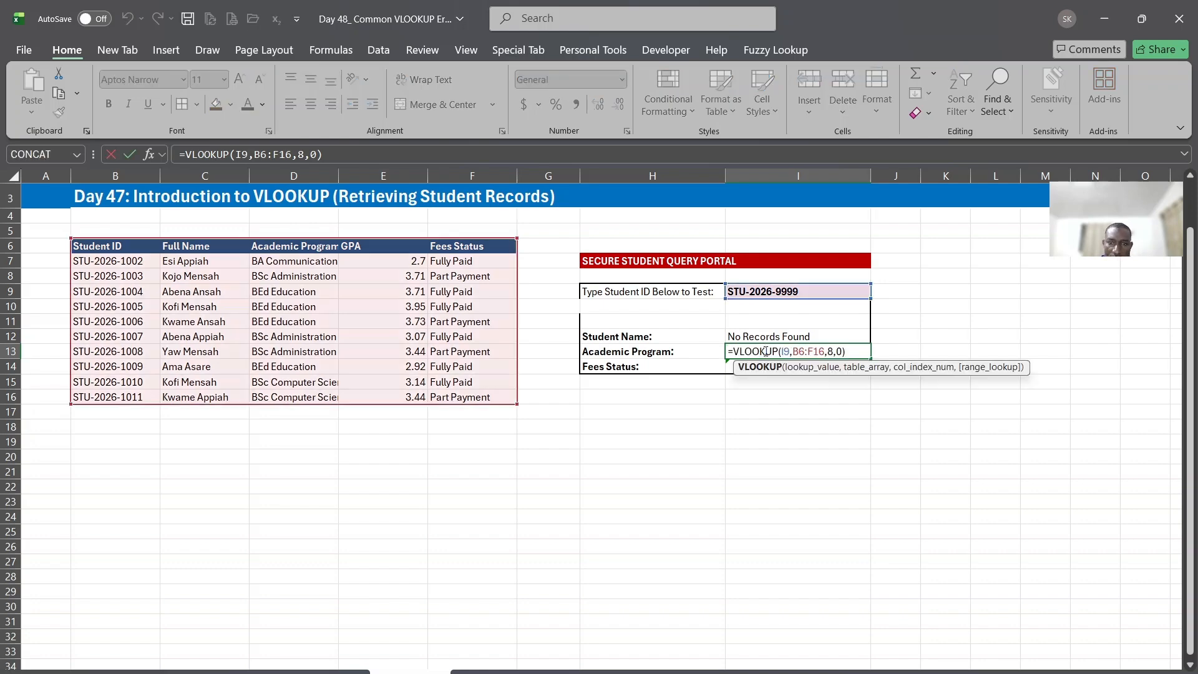
{"action": "key", "text": "Escape"}
{"action": "left_click", "coordinate": [781, 288]}
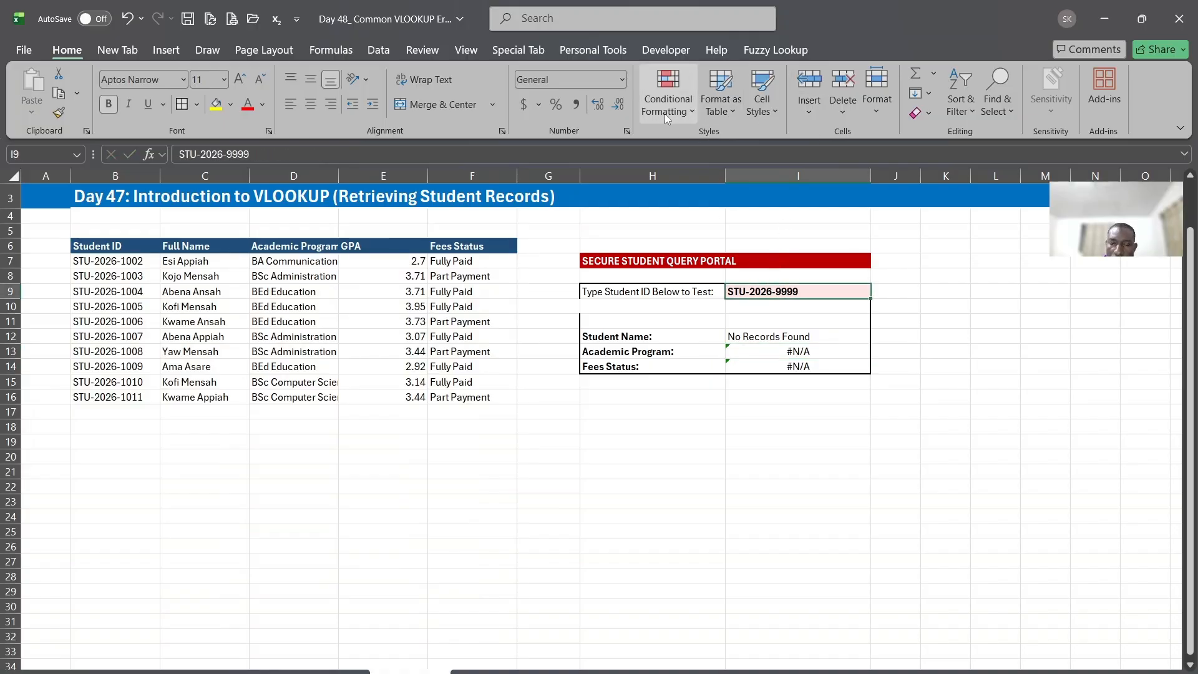
{"action": "left_click", "coordinate": [808, 309]}
Copy the first student ID from B7 into J9, beside the portal's ID field
{"action": "left_click", "coordinate": [112, 262]}
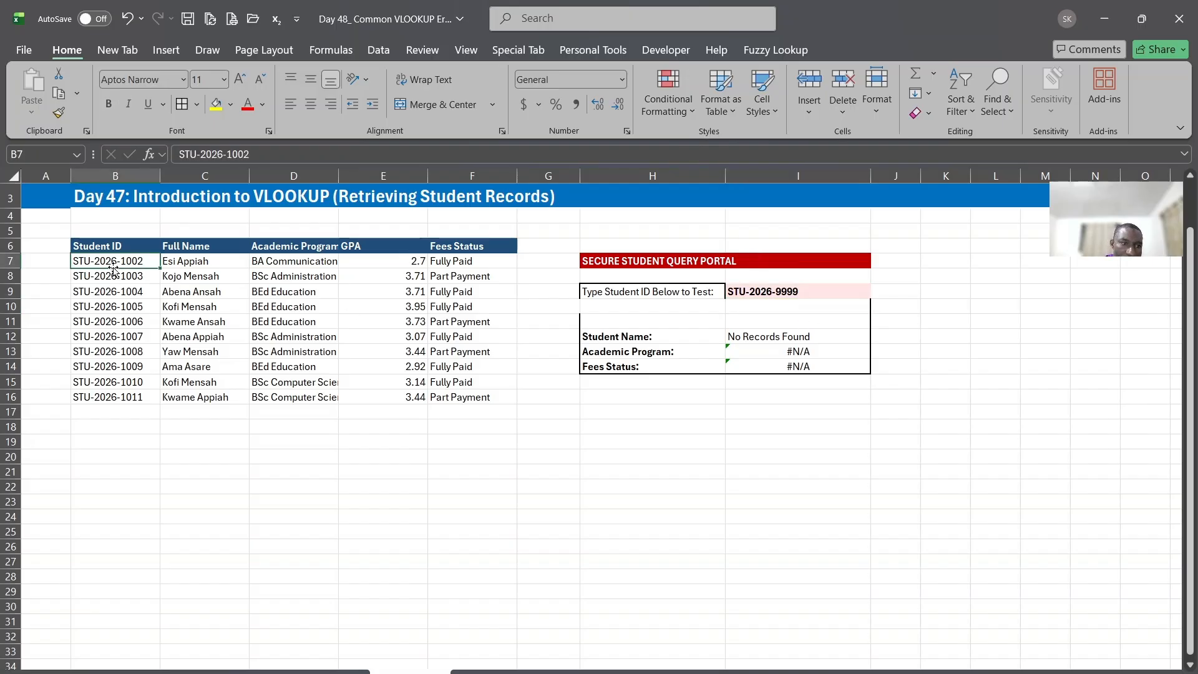
{"action": "right_click", "coordinate": [119, 263]}
{"action": "left_click", "coordinate": [160, 248]}
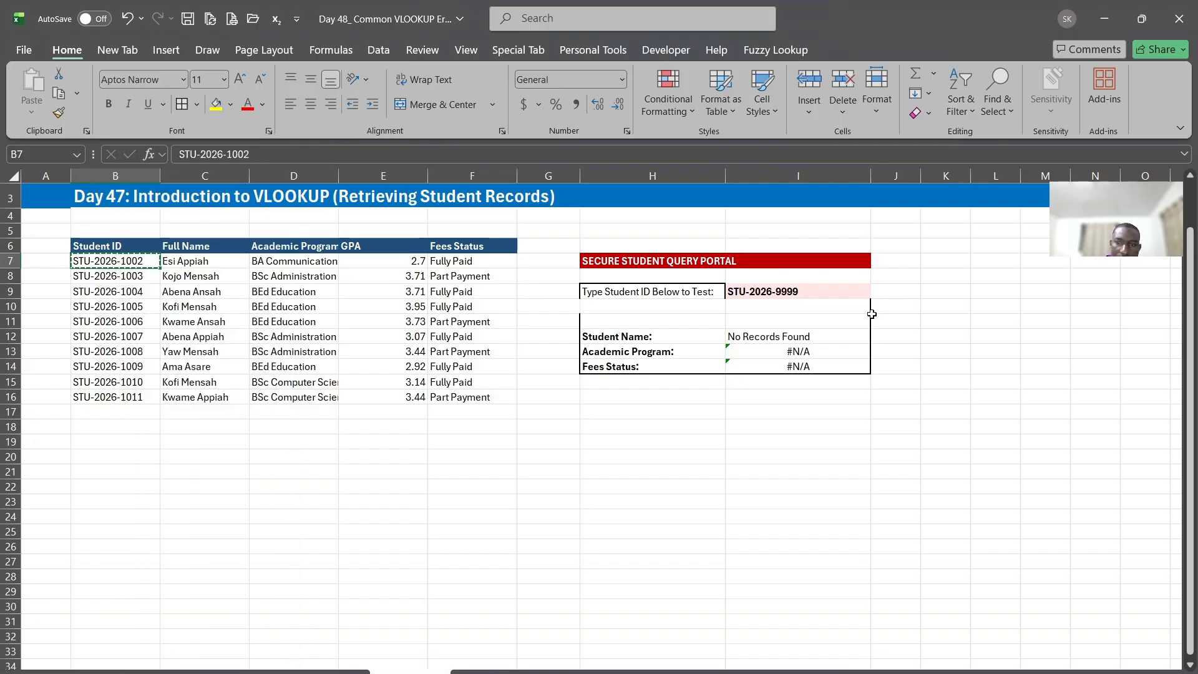
{"action": "left_click", "coordinate": [908, 292]}
{"action": "right_click", "coordinate": [911, 293]}
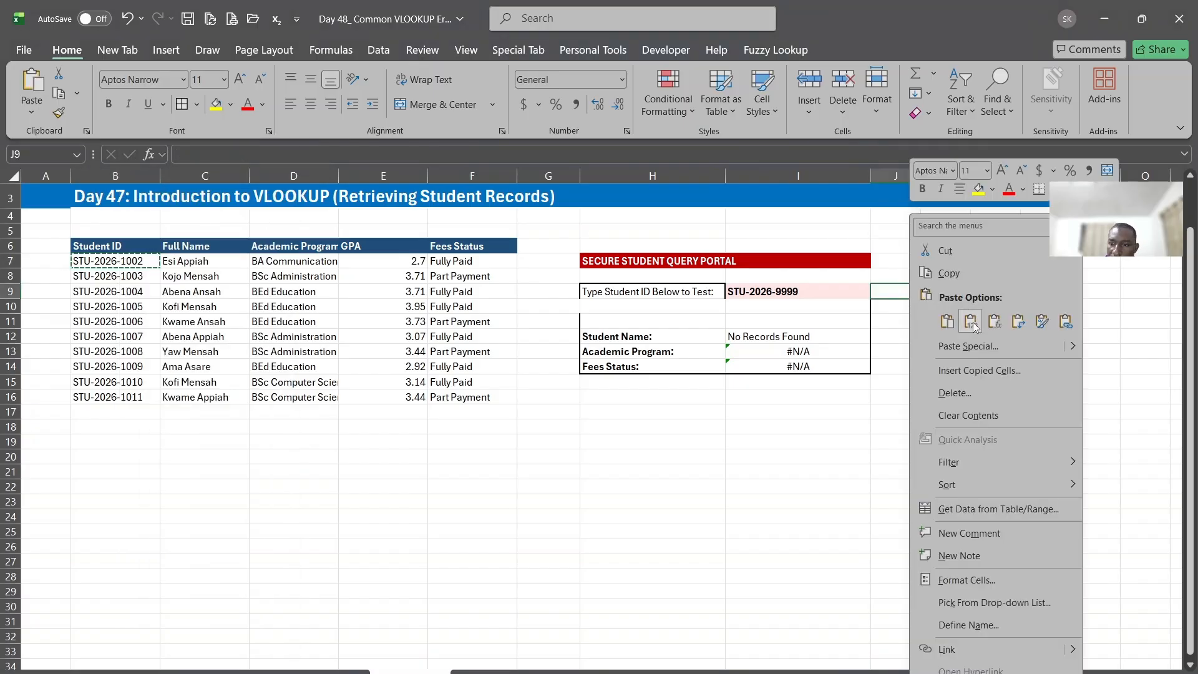
{"action": "left_click", "coordinate": [947, 321]}
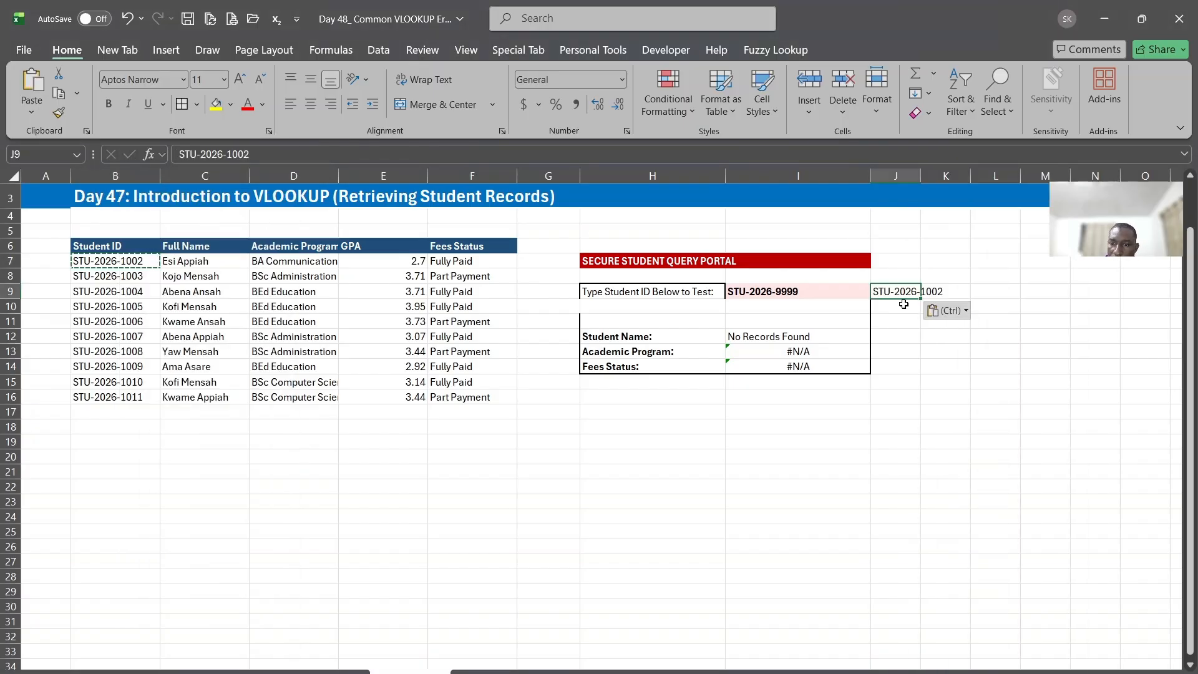
Replace the formula in I13 with a VLOOKUP using lookup value J9, table B6:F16, column index 8 and 0 for exact match
{"action": "left_click", "coordinate": [776, 352]}
{"action": "type", "text": "="}
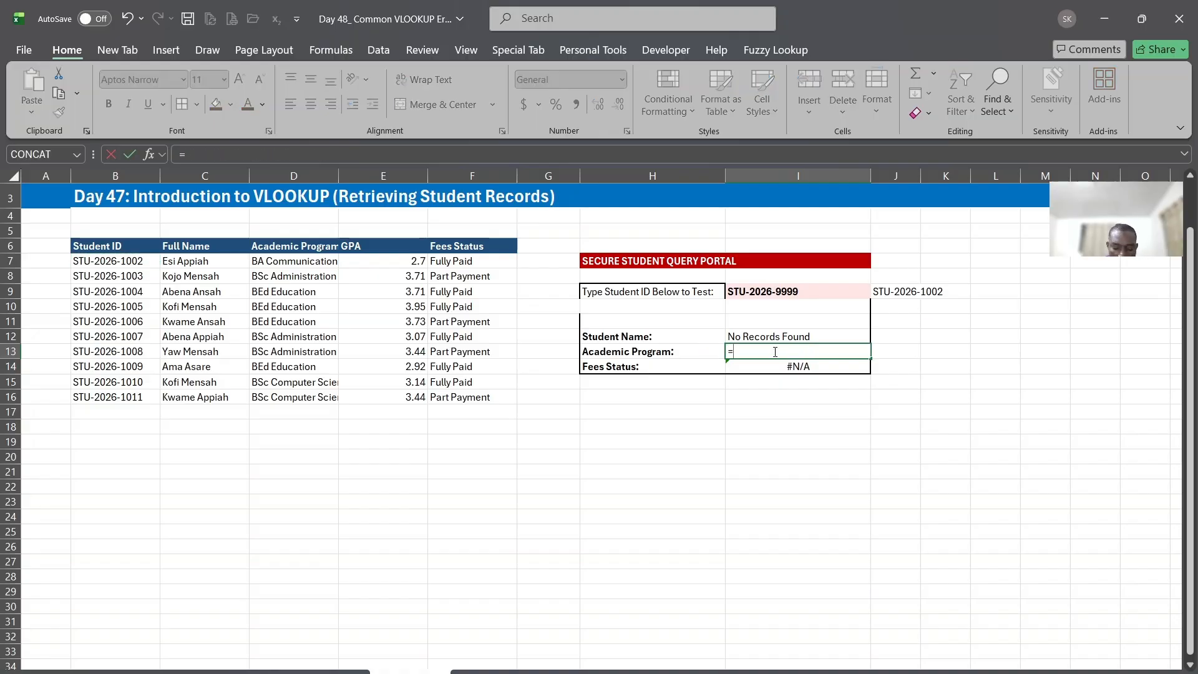
{"action": "type", "text": "vl"}
{"action": "double_click", "coordinate": [763, 369]}
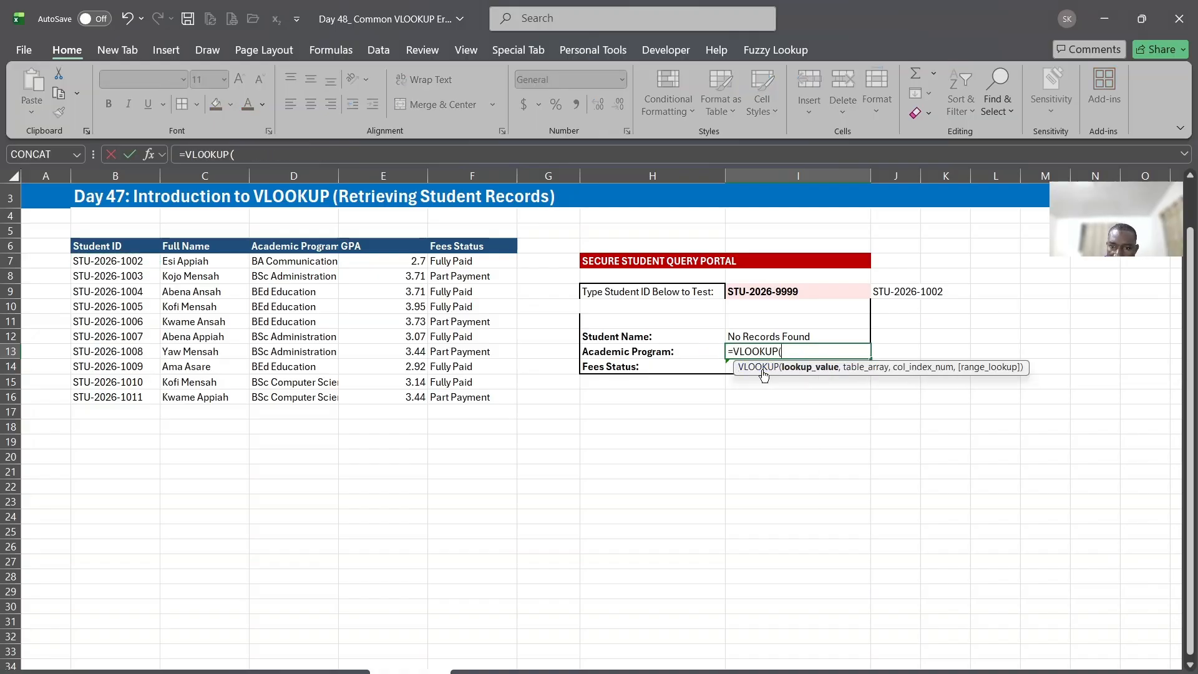
{"action": "left_click", "coordinate": [906, 291]}
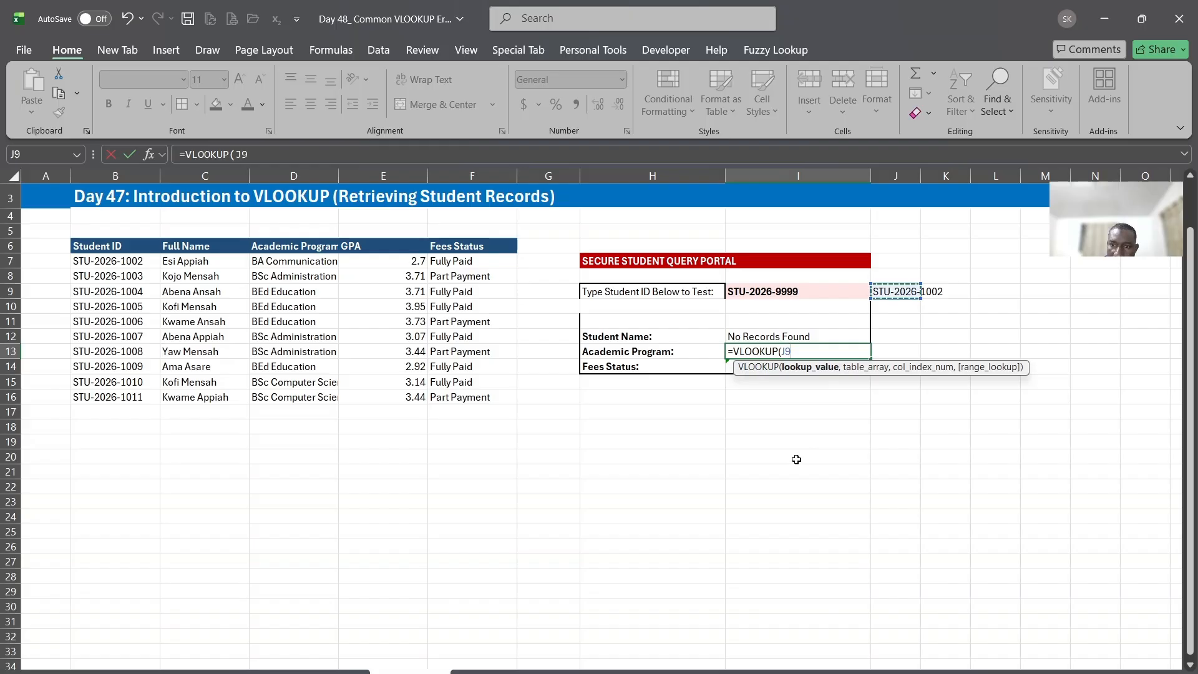
{"action": "type", "text": ","}
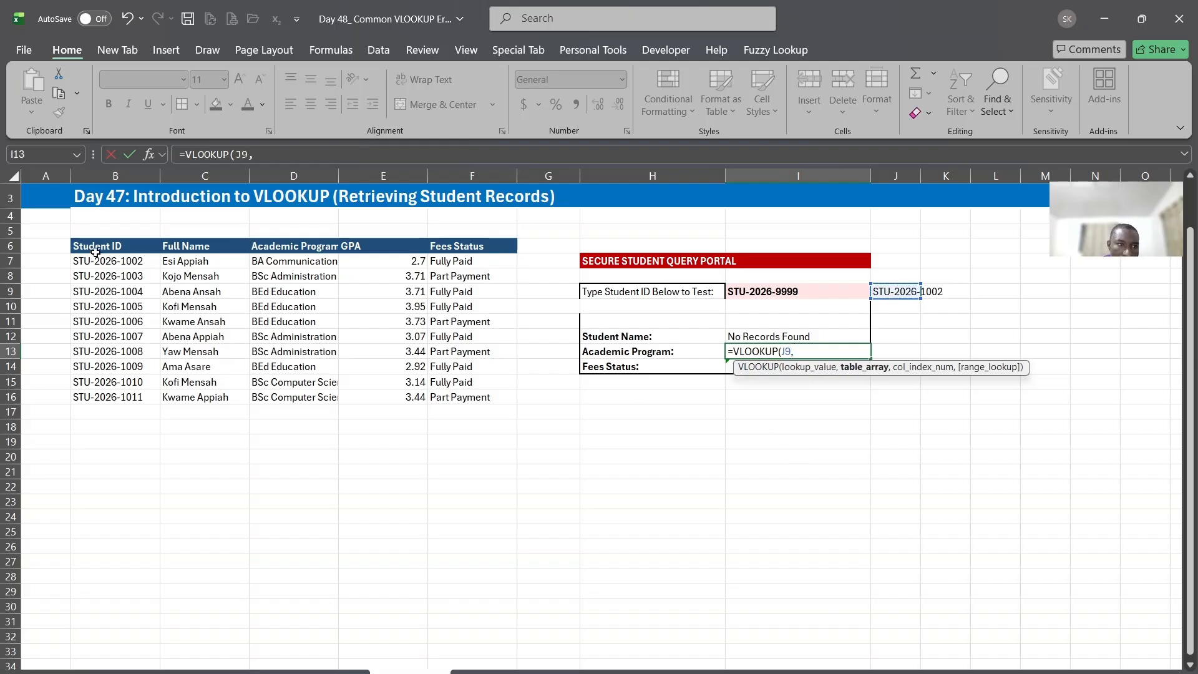
{"action": "left_click_drag", "start_coordinate": [93, 248], "coordinate": [461, 394]}
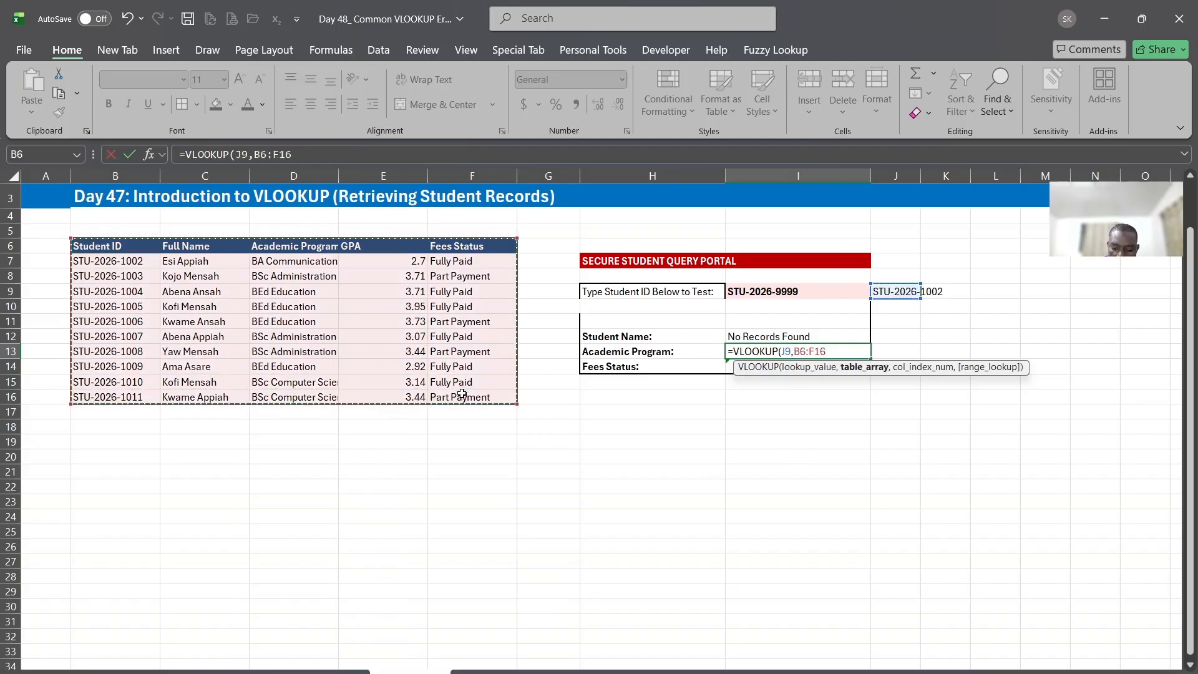
{"action": "type", "text": ","}
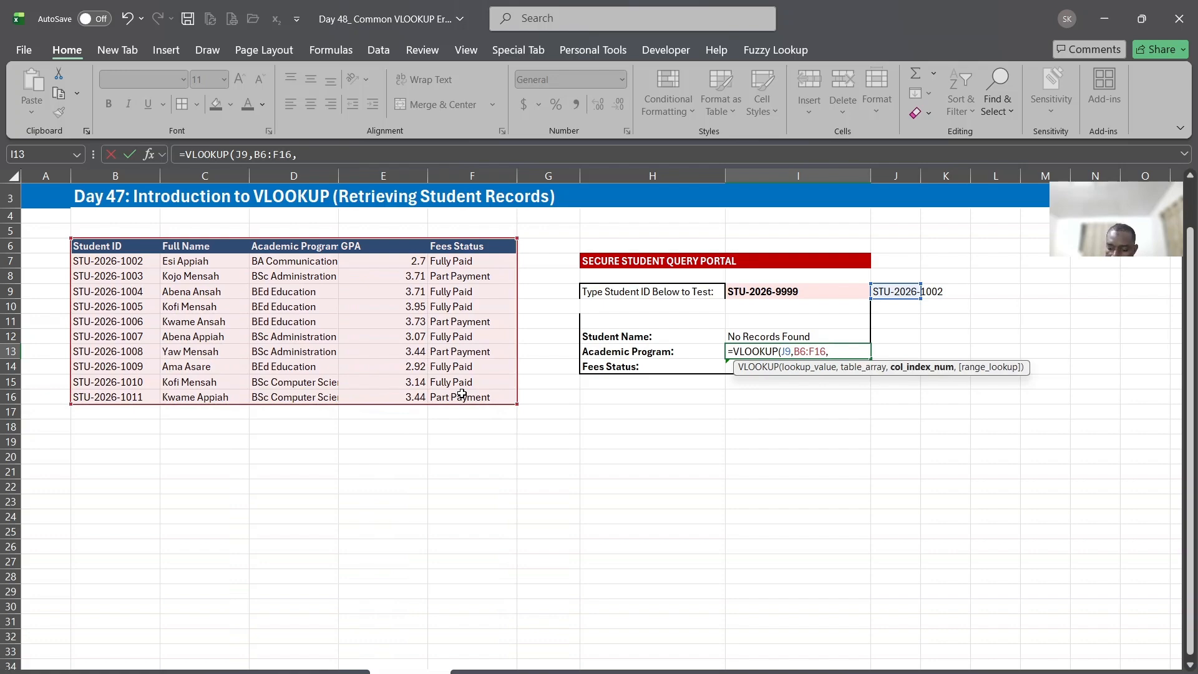
{"action": "type", "text": "8,0"}
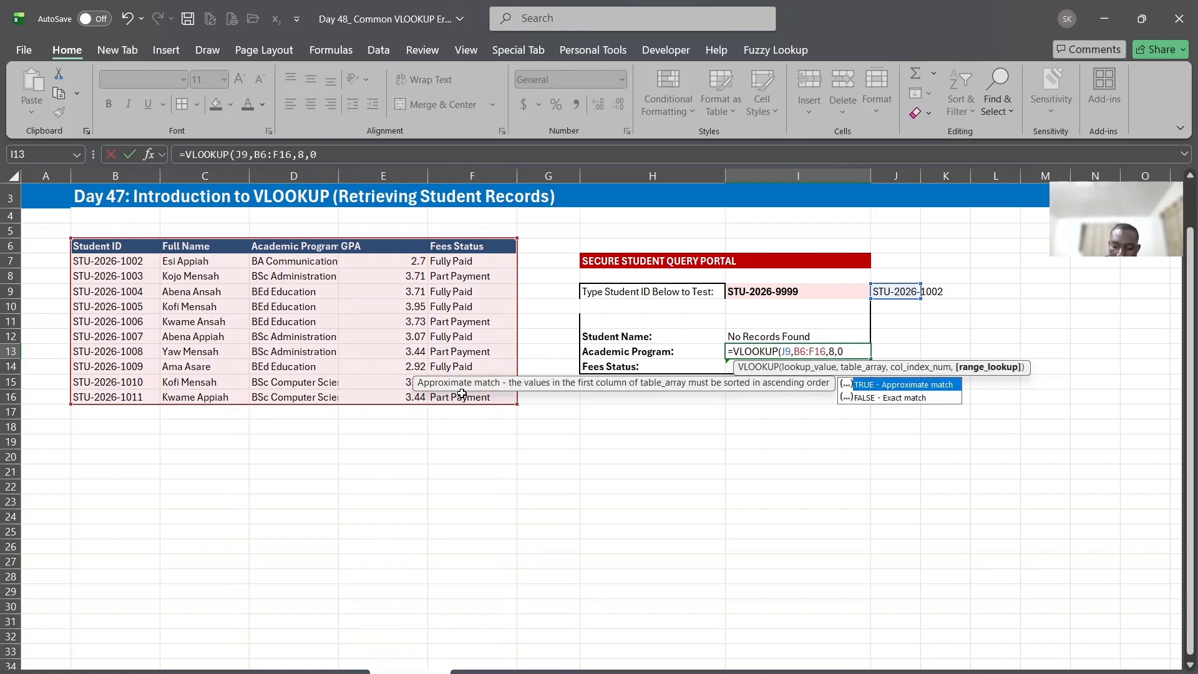
{"action": "type", "text": ")"}
{"action": "key", "text": "Return"}
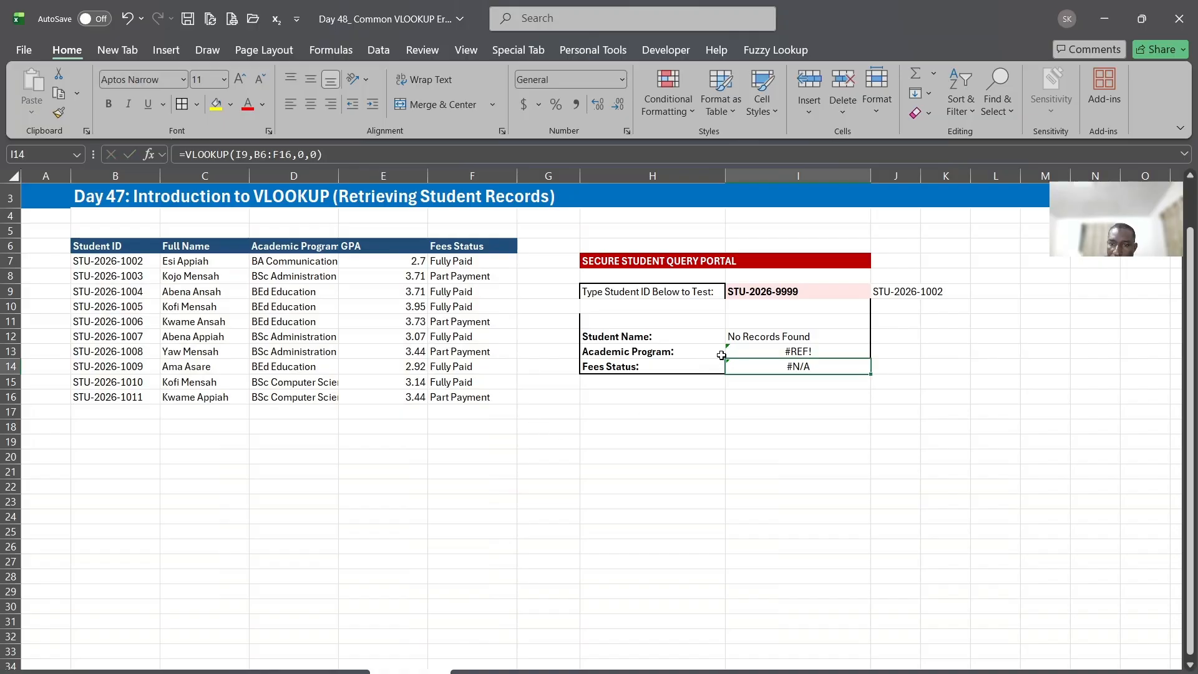
Examine the student table's columns against the column index argument of the VLOOKUP in I13
{"action": "left_click", "coordinate": [752, 348]}
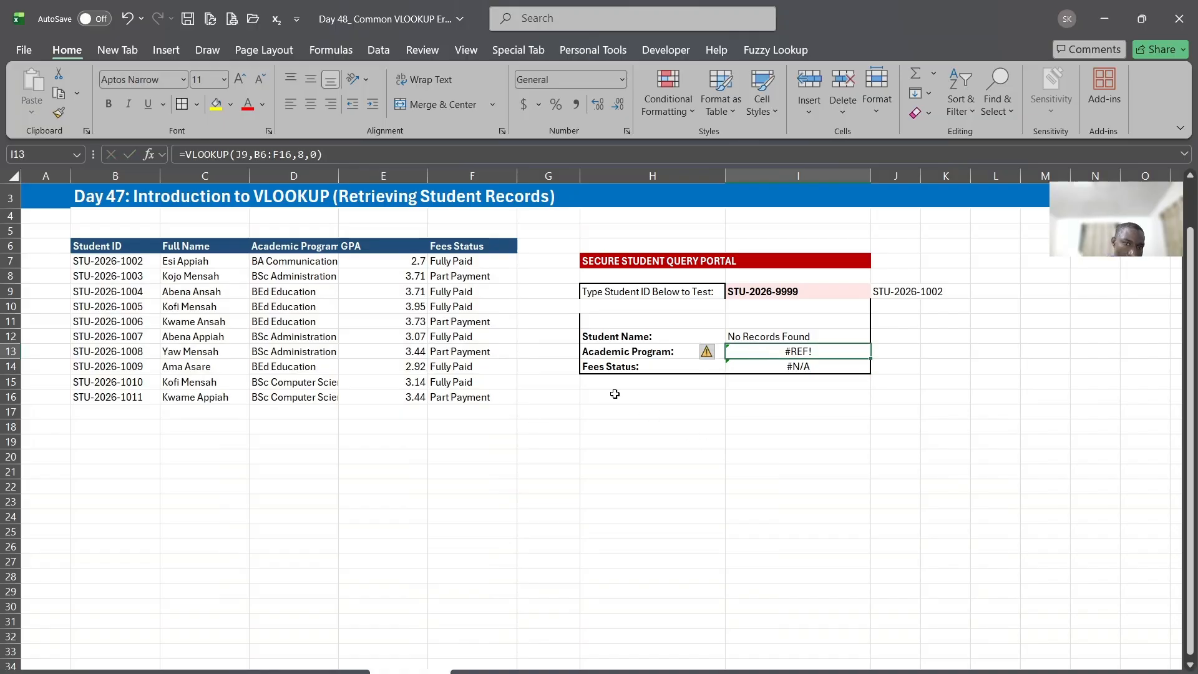
{"action": "left_click_drag", "start_coordinate": [110, 250], "coordinate": [116, 397]}
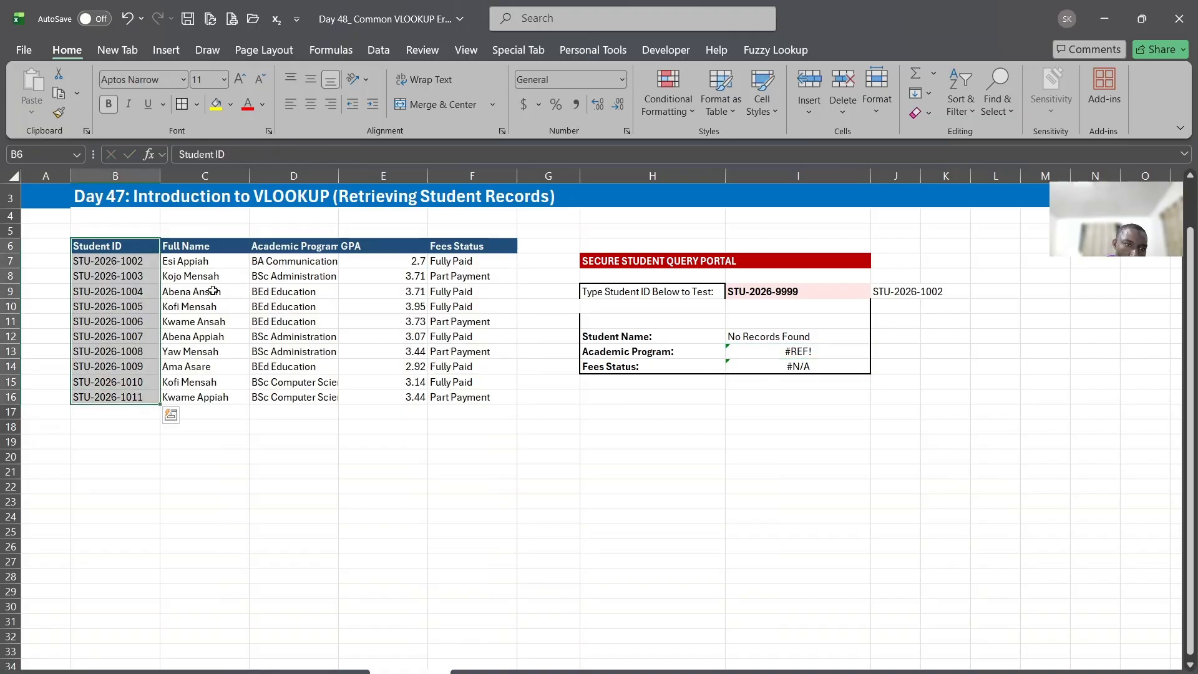
{"action": "left_click_drag", "start_coordinate": [222, 250], "coordinate": [218, 392]}
{"action": "left_click_drag", "start_coordinate": [298, 252], "coordinate": [298, 382]}
{"action": "left_click", "coordinate": [385, 251]}
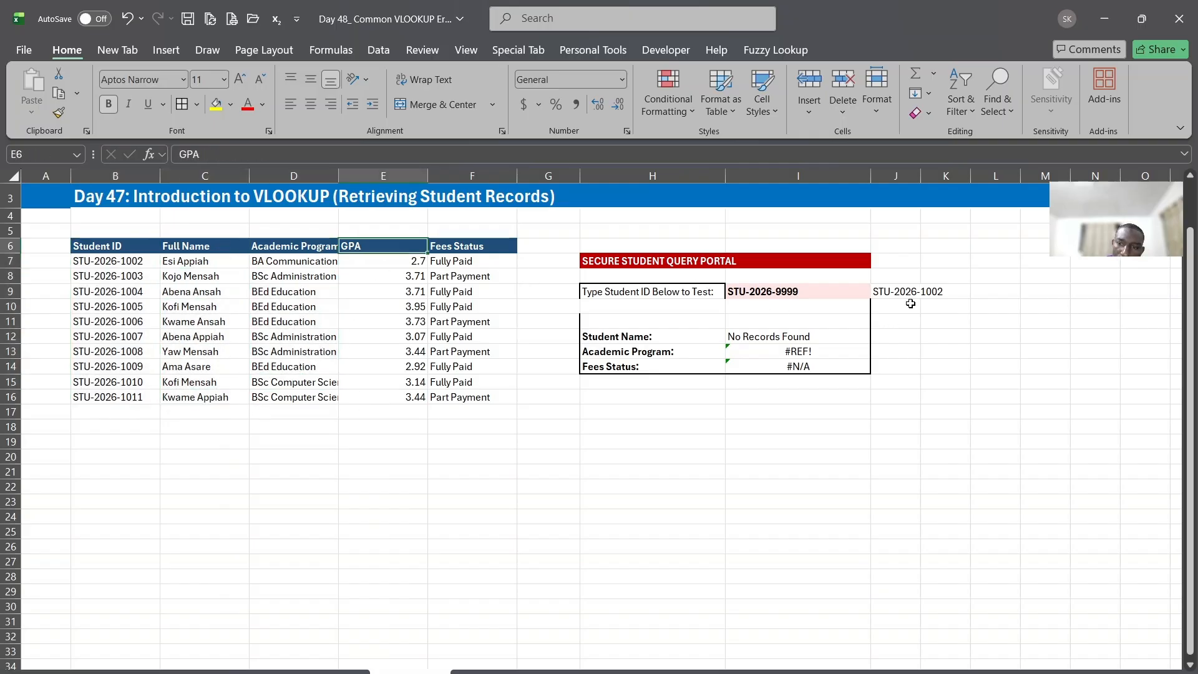
{"action": "left_click", "coordinate": [789, 351]}
{"action": "double_click", "coordinate": [789, 351]}
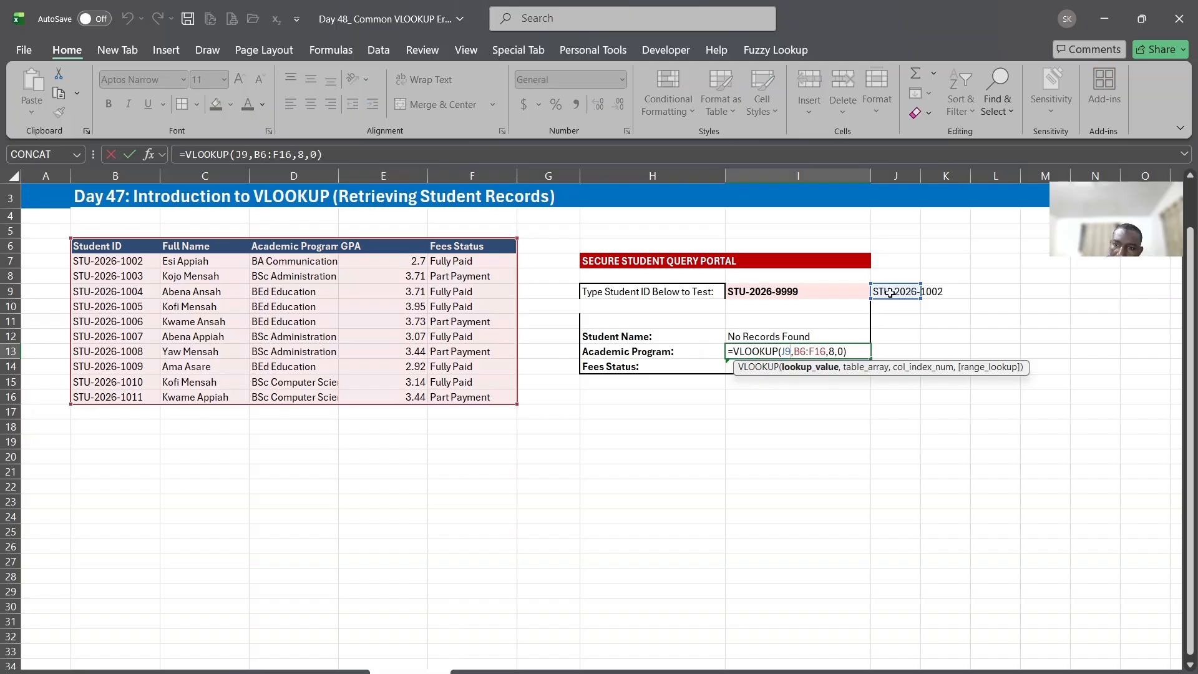
{"action": "double_click", "coordinate": [832, 351]}
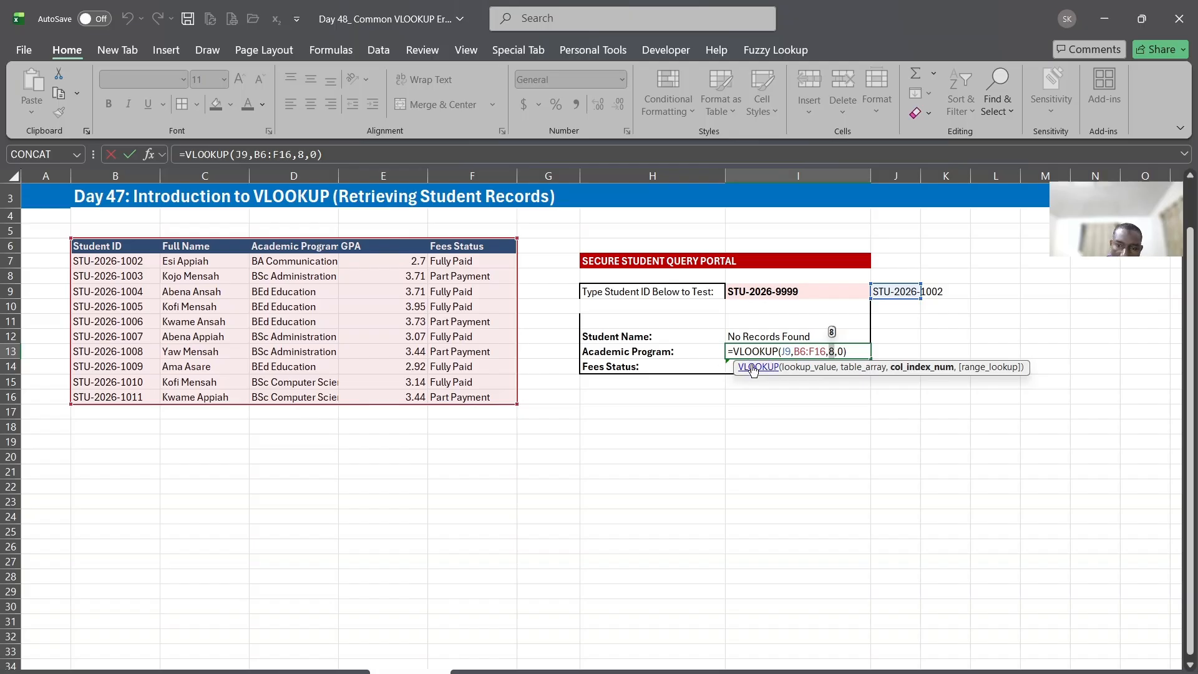
{"action": "key", "text": "ctrl+Return"}
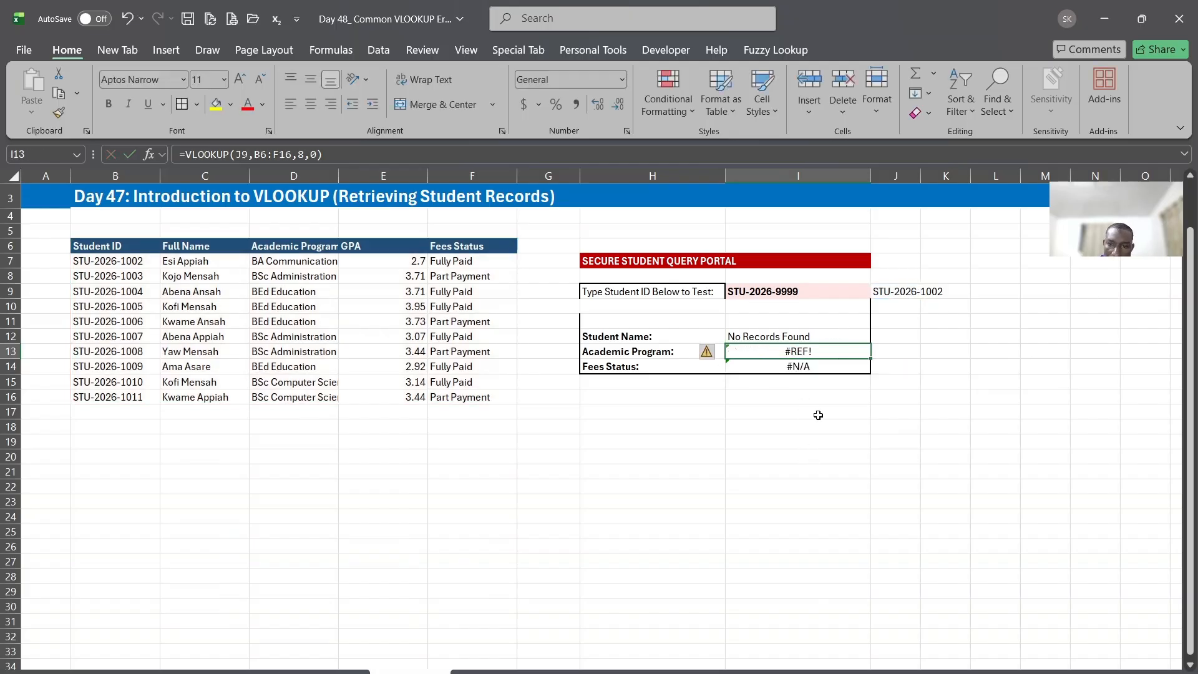
Set the column index of the VLOOKUP in I13 to 3
{"action": "double_click", "coordinate": [798, 353]}
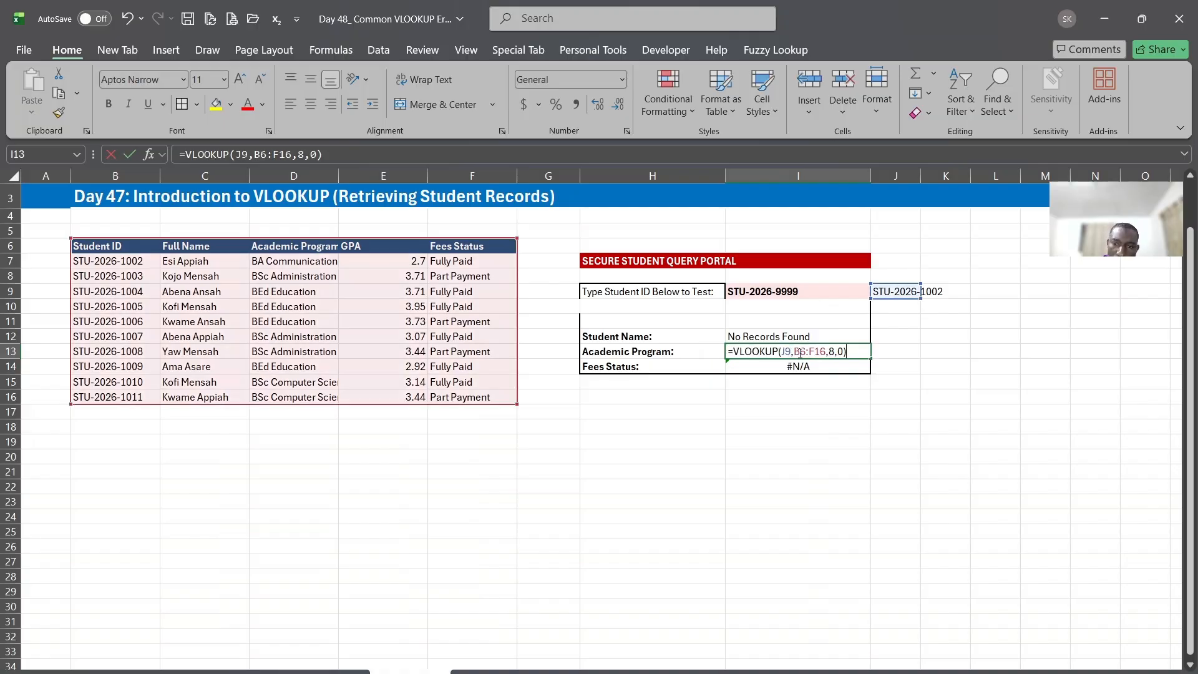
{"action": "double_click", "coordinate": [831, 353]}
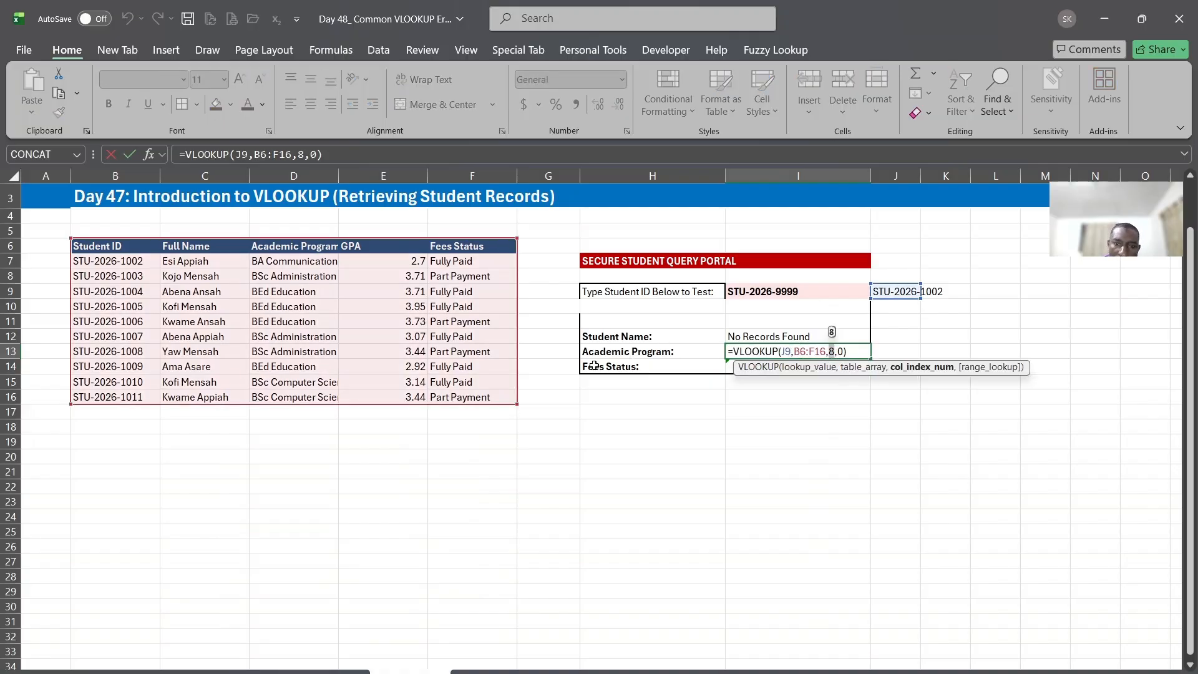
{"action": "key", "text": "Return"}
{"action": "left_click", "coordinate": [856, 352]}
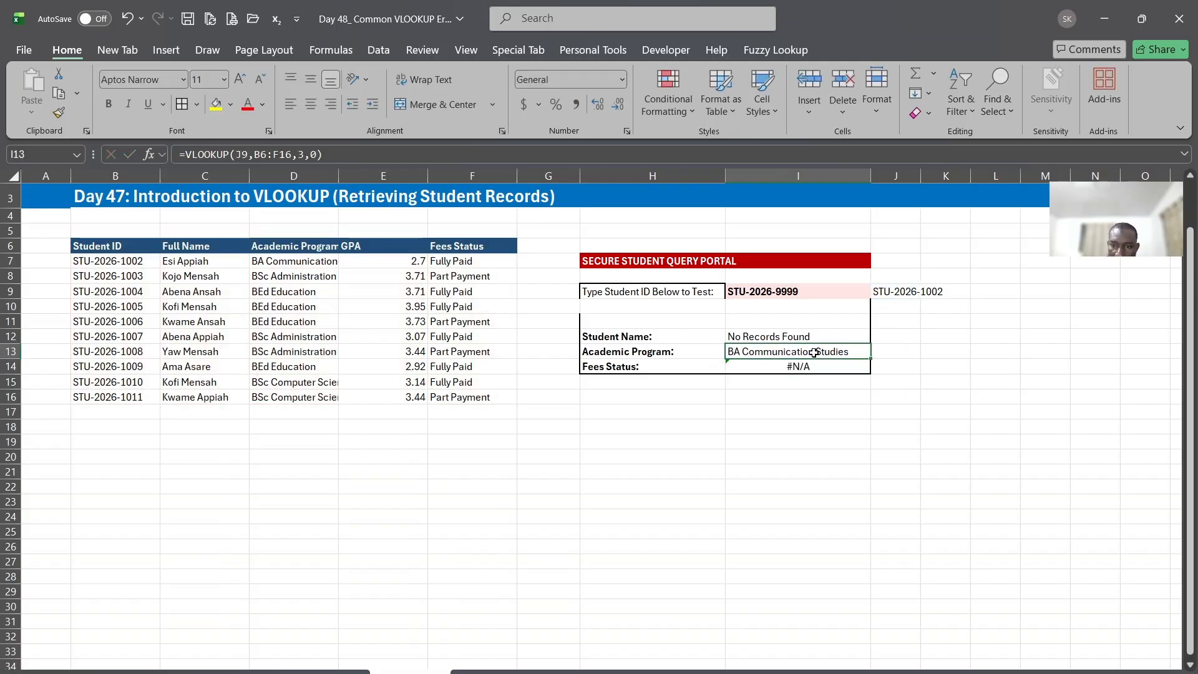
Change the lookup value of the Fees Status VLOOKUP in I14 from the portal's ID field to cell J9
{"action": "double_click", "coordinate": [793, 367]}
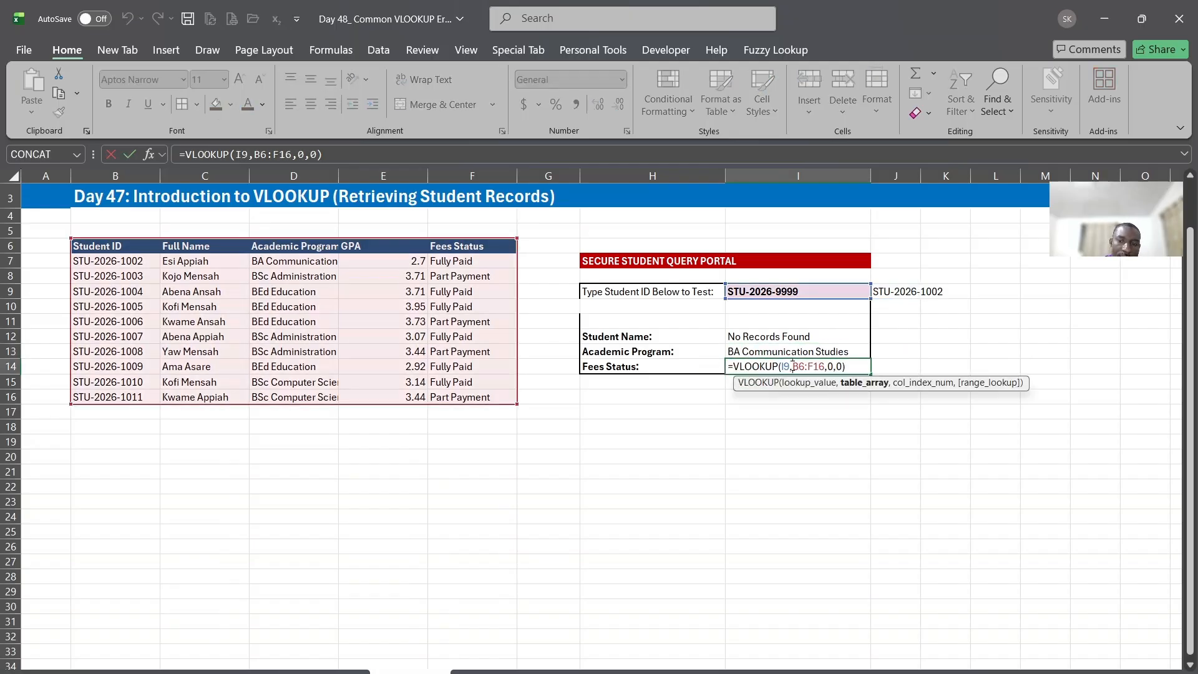
{"action": "left_click_drag", "start_coordinate": [819, 298], "coordinate": [899, 293]}
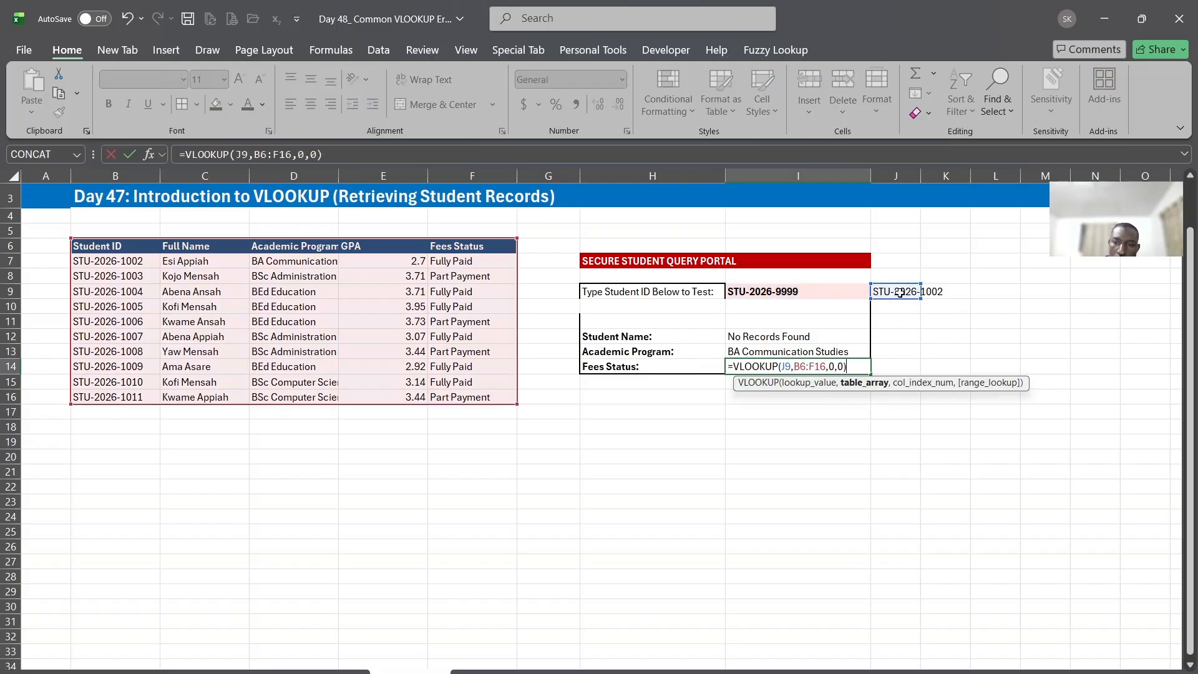
{"action": "key", "text": "Return"}
{"action": "left_click", "coordinate": [787, 365]}
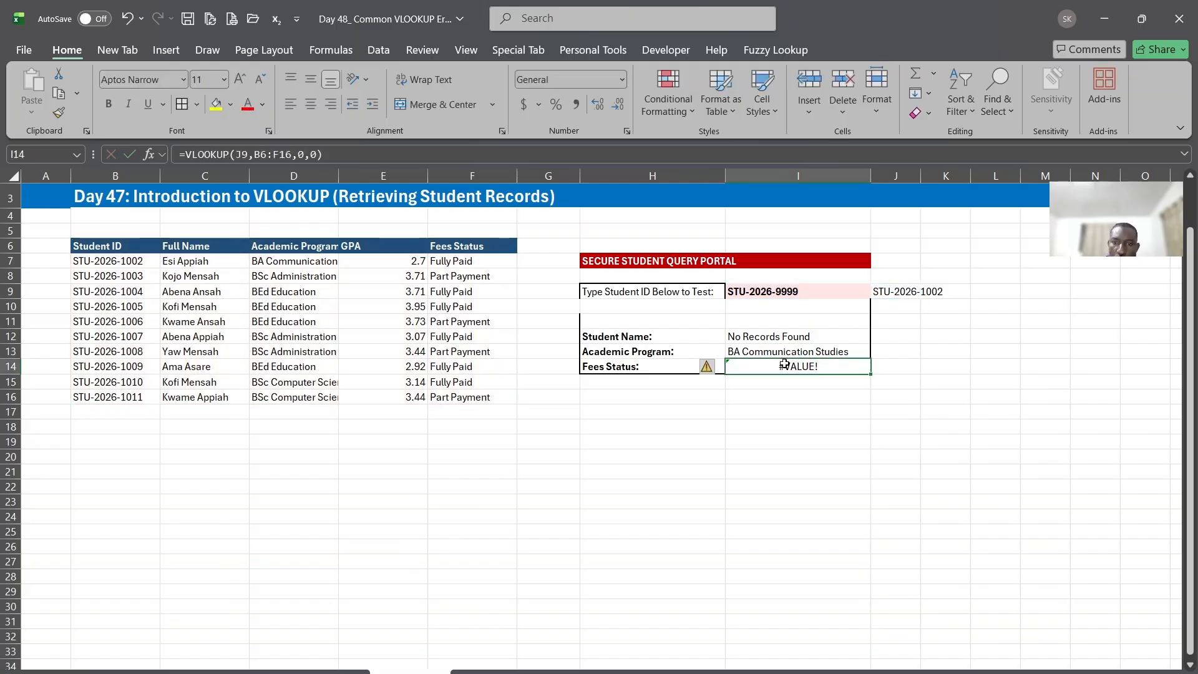
Set the column index of the Fees Status VLOOKUP in I14 to 5
{"action": "double_click", "coordinate": [786, 367]}
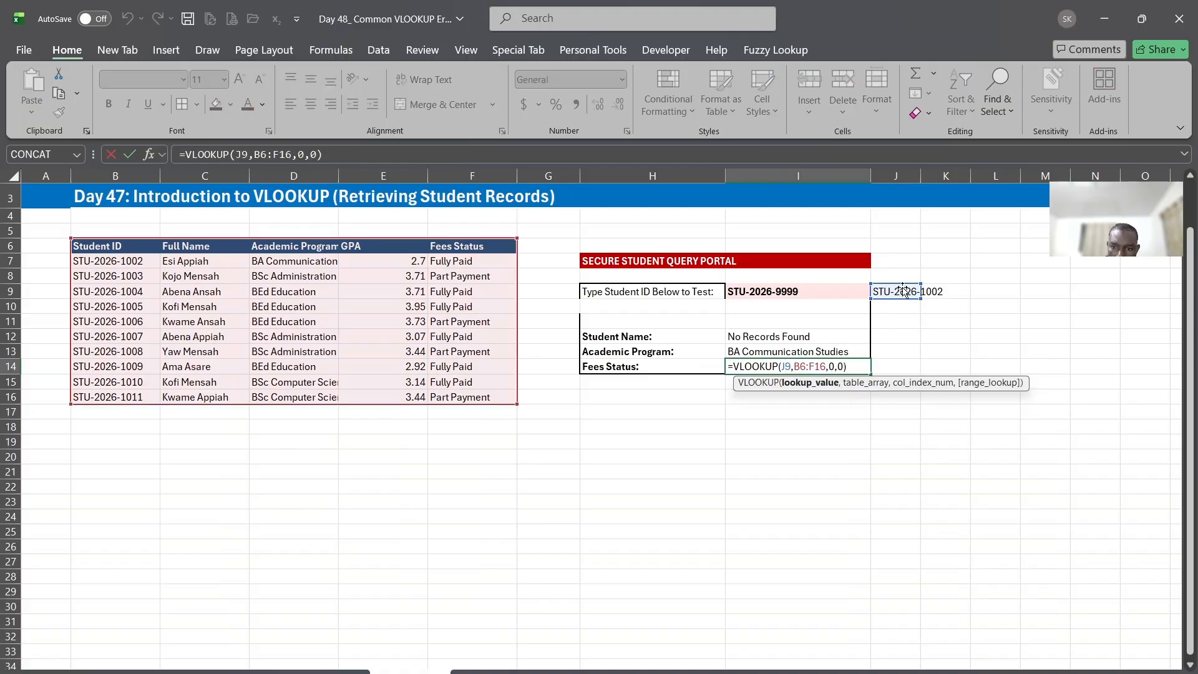
{"action": "left_click", "coordinate": [834, 366]}
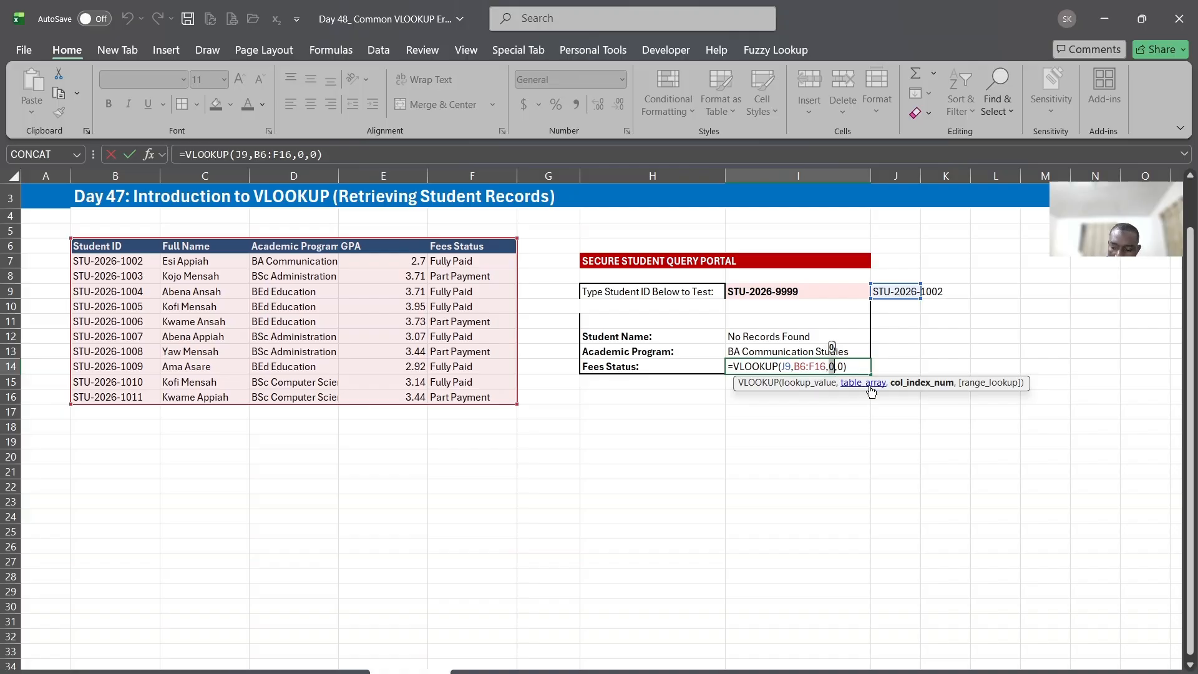
{"action": "key", "text": "Return"}
{"action": "left_click", "coordinate": [791, 368]}
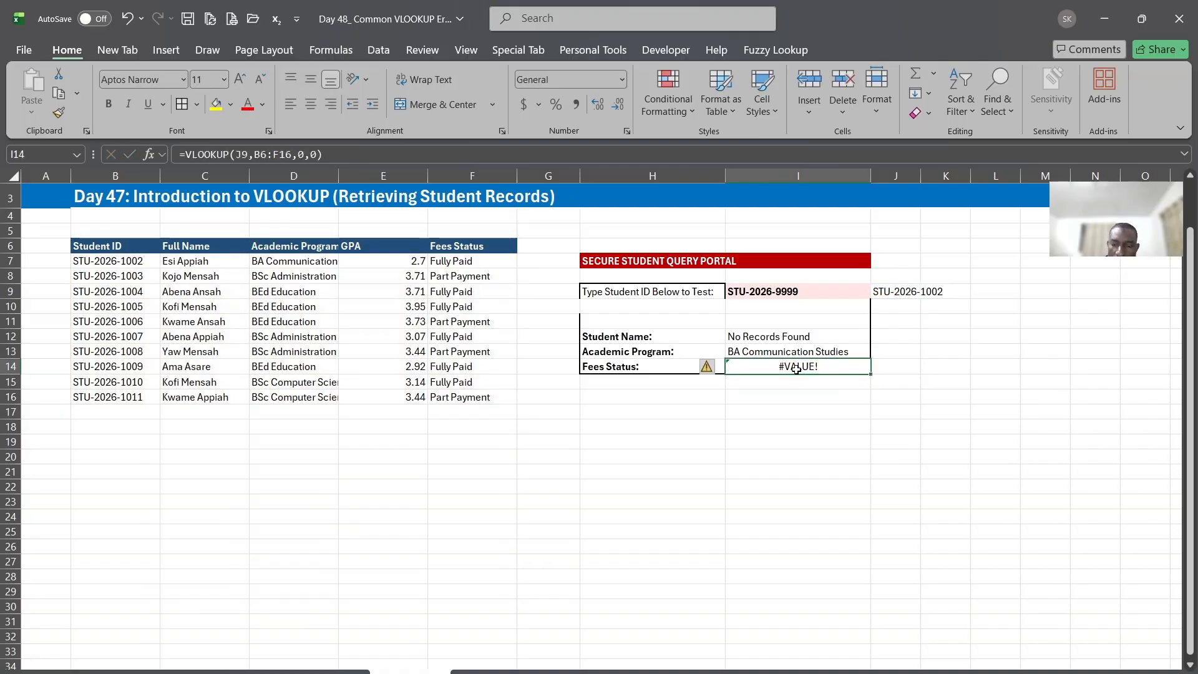
{"action": "double_click", "coordinate": [831, 367]}
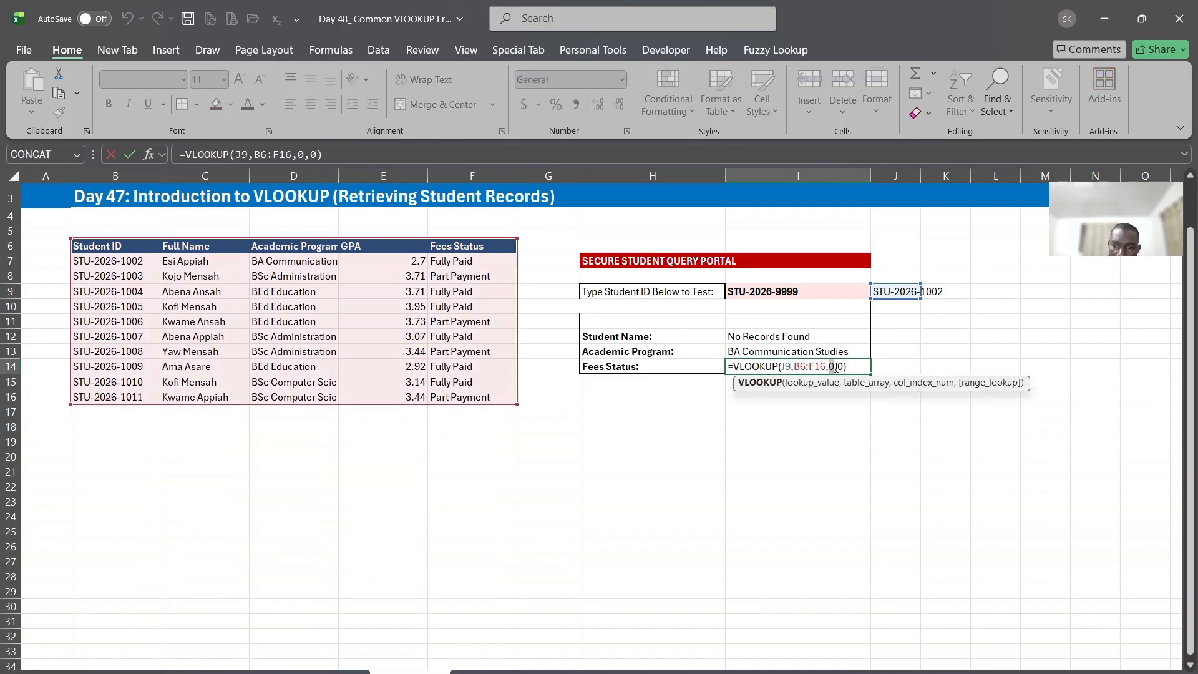
{"action": "double_click", "coordinate": [831, 367]}
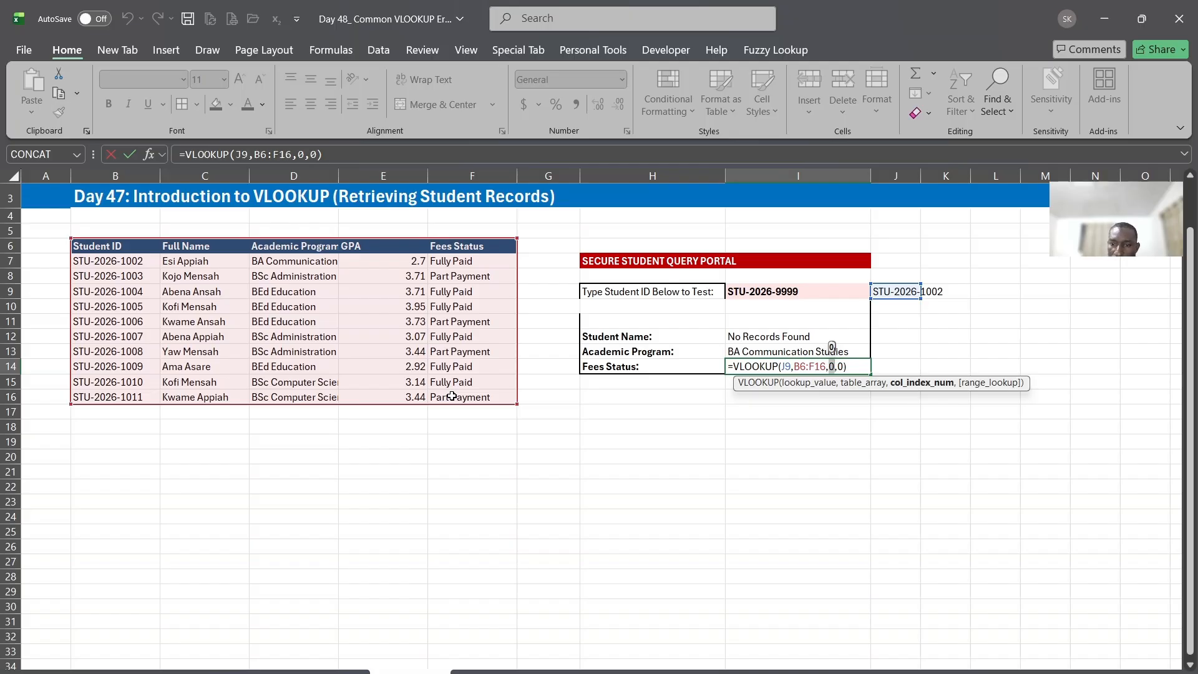
{"action": "type", "text": "5"}
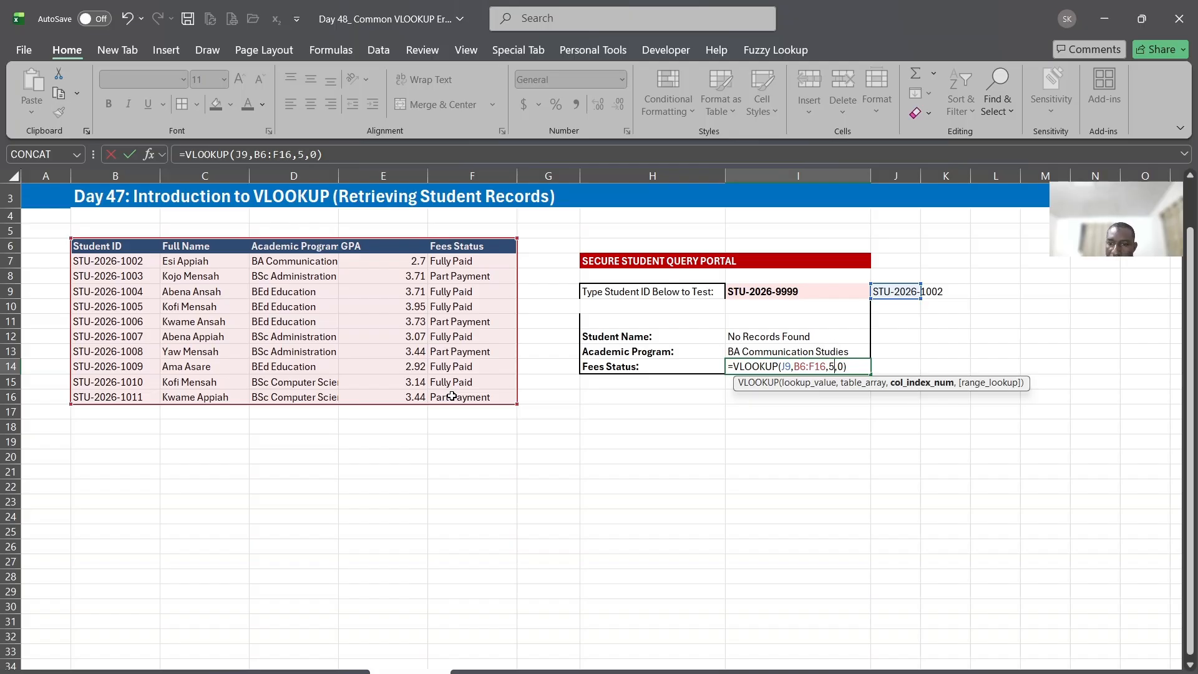
{"action": "key", "text": "Return"}
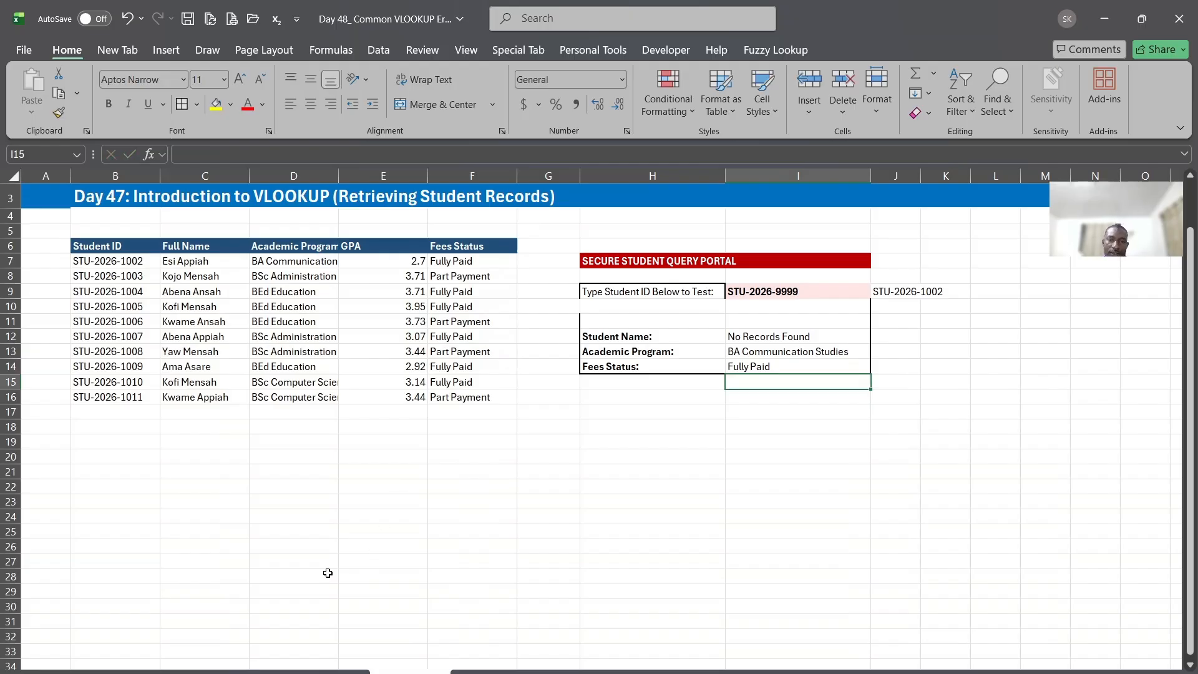
Review the explanations of the #N/A, #REF! and #VALUE! errors on the study notes sheet, highlighting the #REF! heading
{"action": "left_click", "coordinate": [256, 672]}
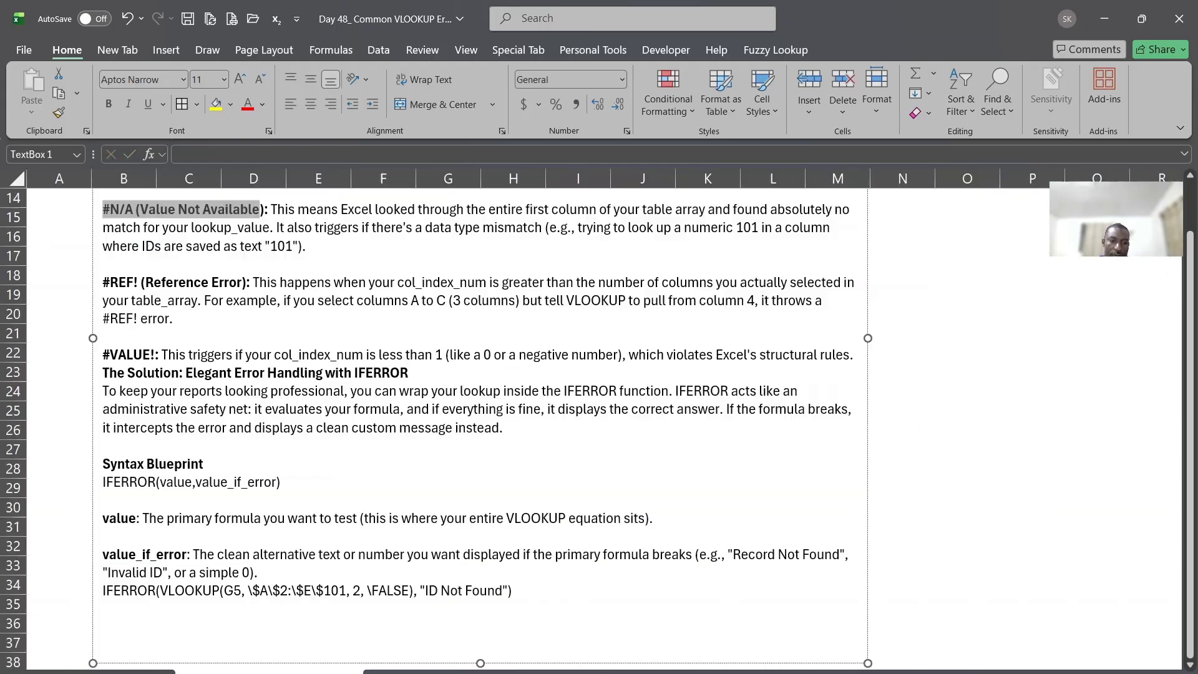
{"action": "scroll", "coordinate": [150, 478], "scroll_direction": "up", "scroll_amount": 3}
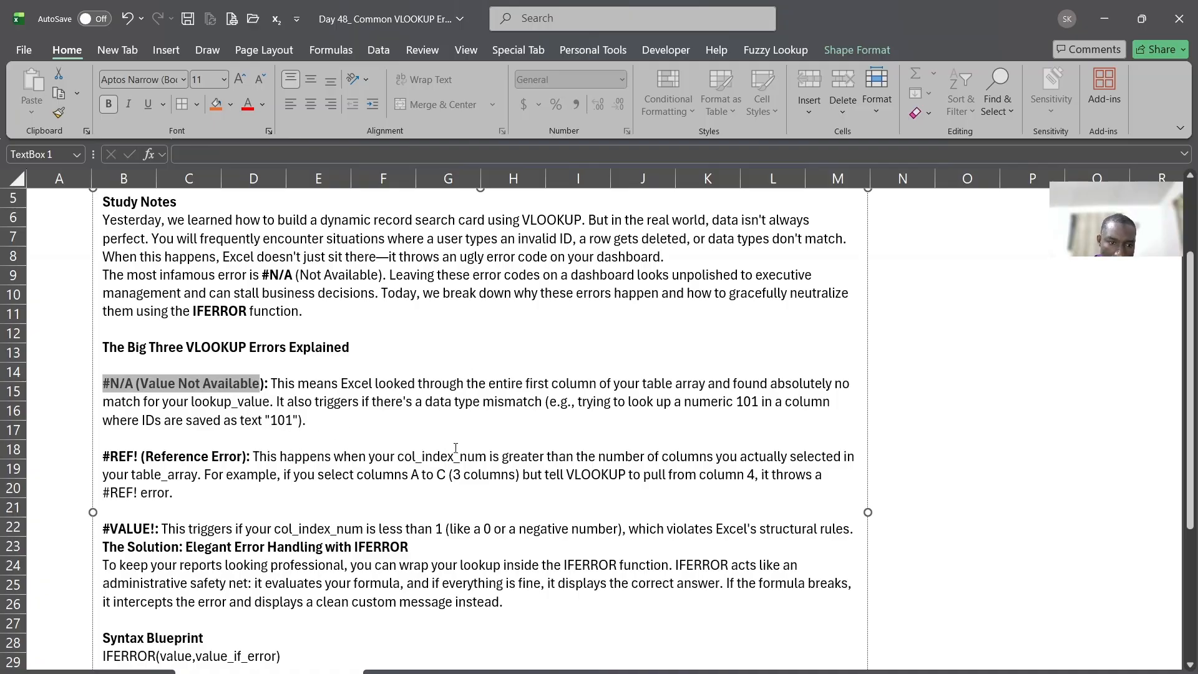
{"action": "scroll", "coordinate": [144, 436], "scroll_direction": "down", "scroll_amount": 1}
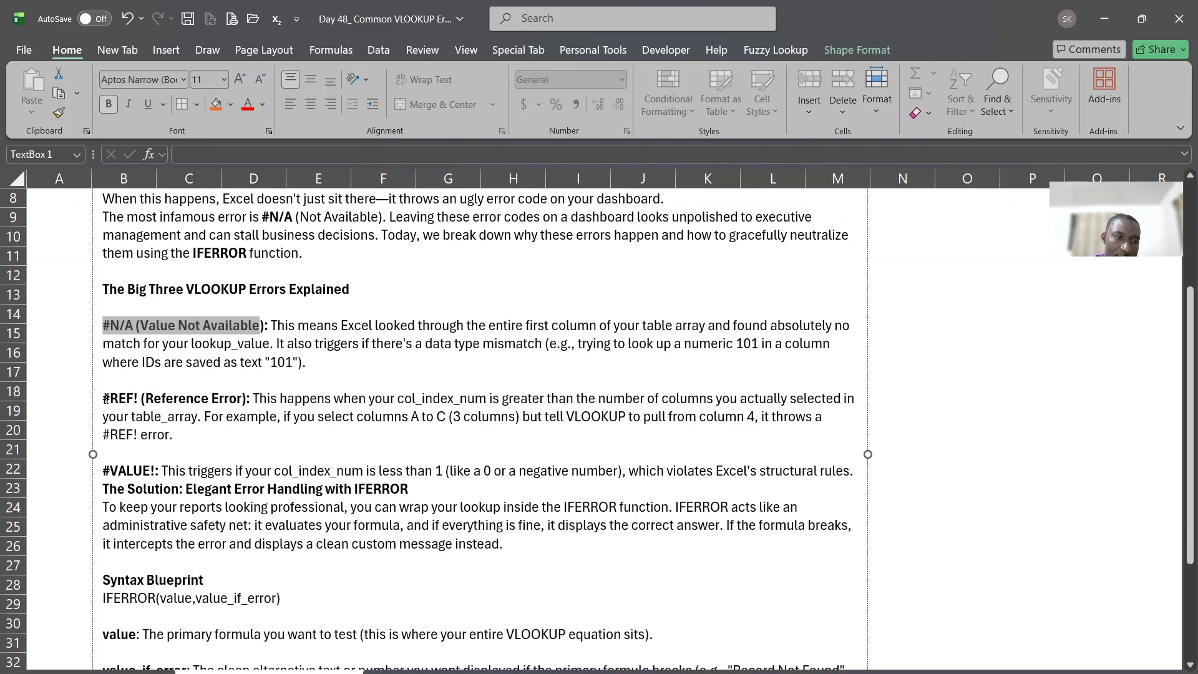
{"action": "left_click_drag", "start_coordinate": [103, 401], "coordinate": [147, 401]}
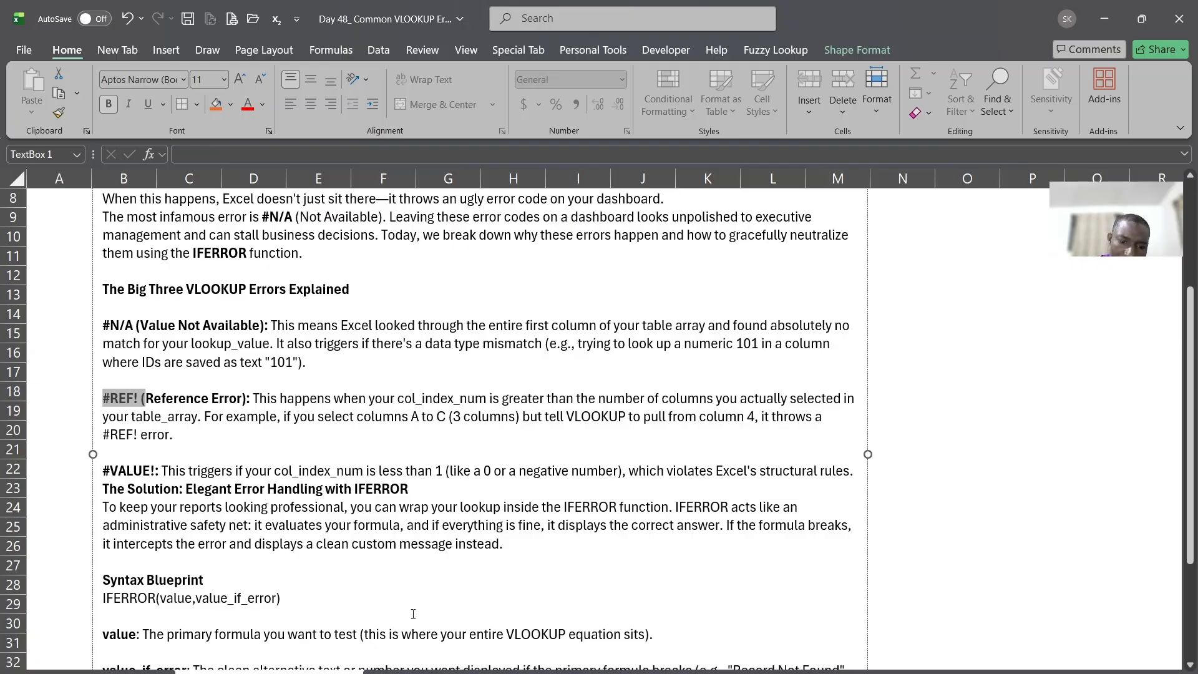
Return to the student query portal sheet and open the Academic Program VLOOKUP in I13 for editing
{"action": "left_click", "coordinate": [410, 672]}
{"action": "double_click", "coordinate": [771, 353]}
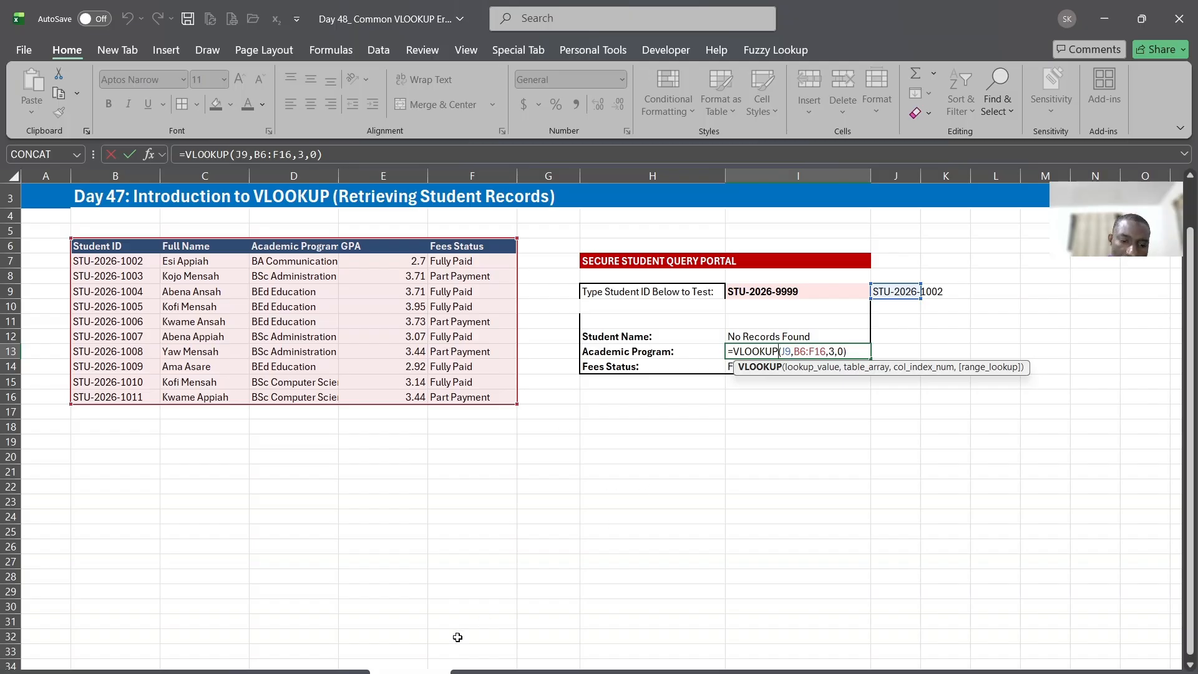
{"action": "scroll", "coordinate": [414, 611], "scroll_direction": "down", "scroll_amount": 1}
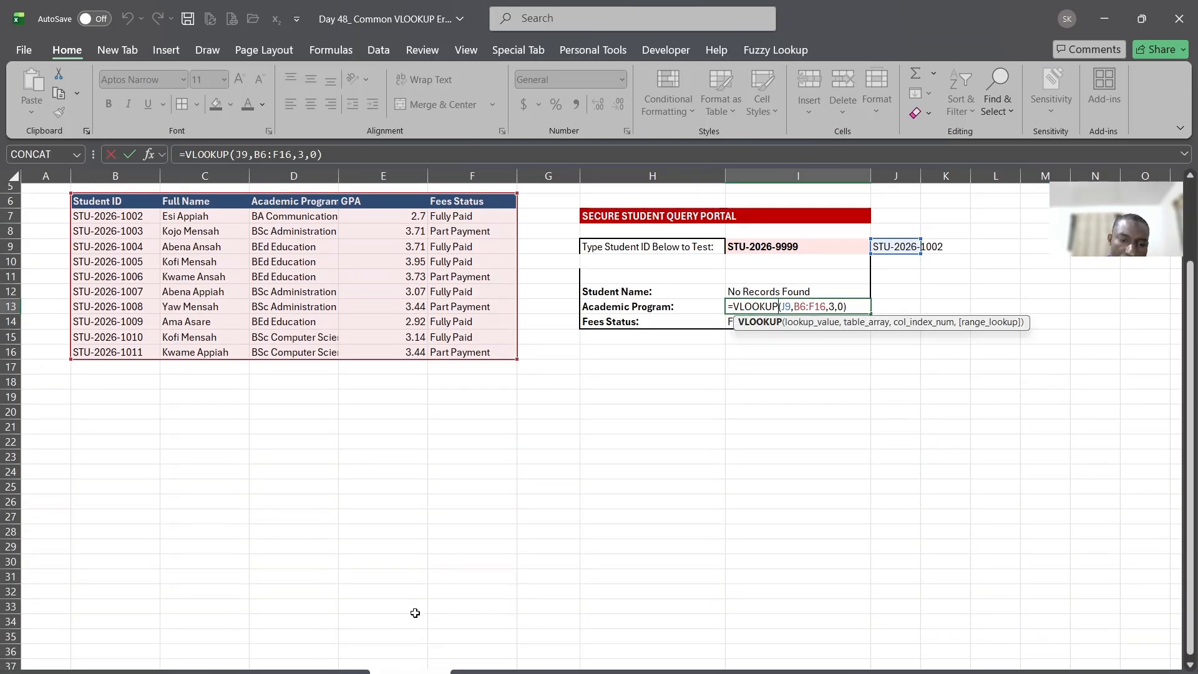